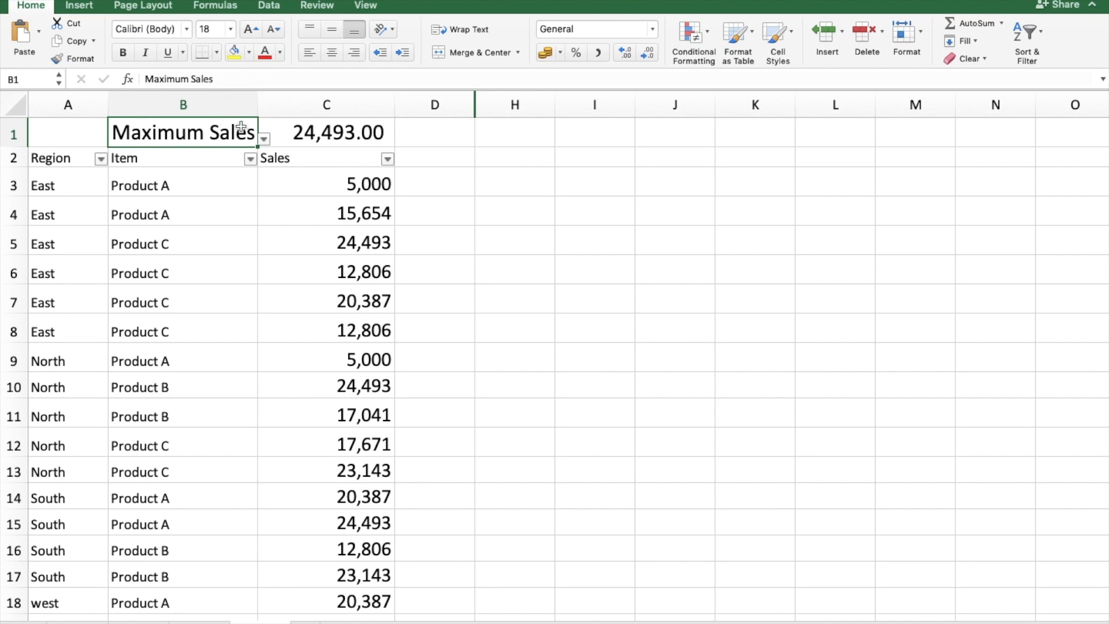
- Try Minimum Sales, Maximum Sales and Total sales in the B1 dropdown and inspect the formula in C1
left_click(263, 138)
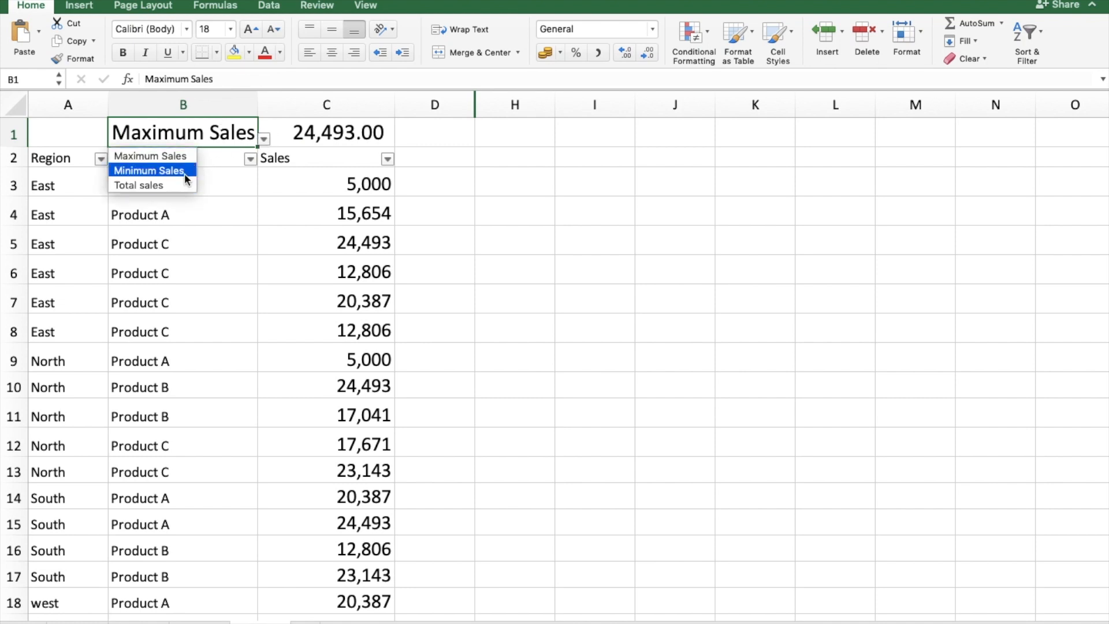
left_click(185, 171)
left_click(263, 139)
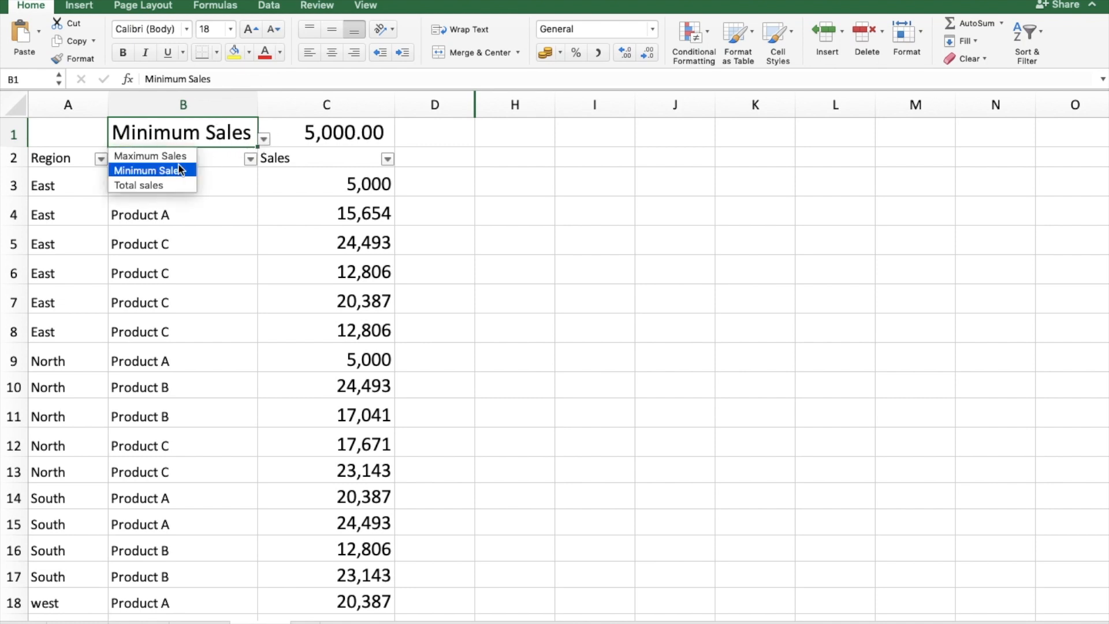
left_click(173, 157)
left_click(267, 141)
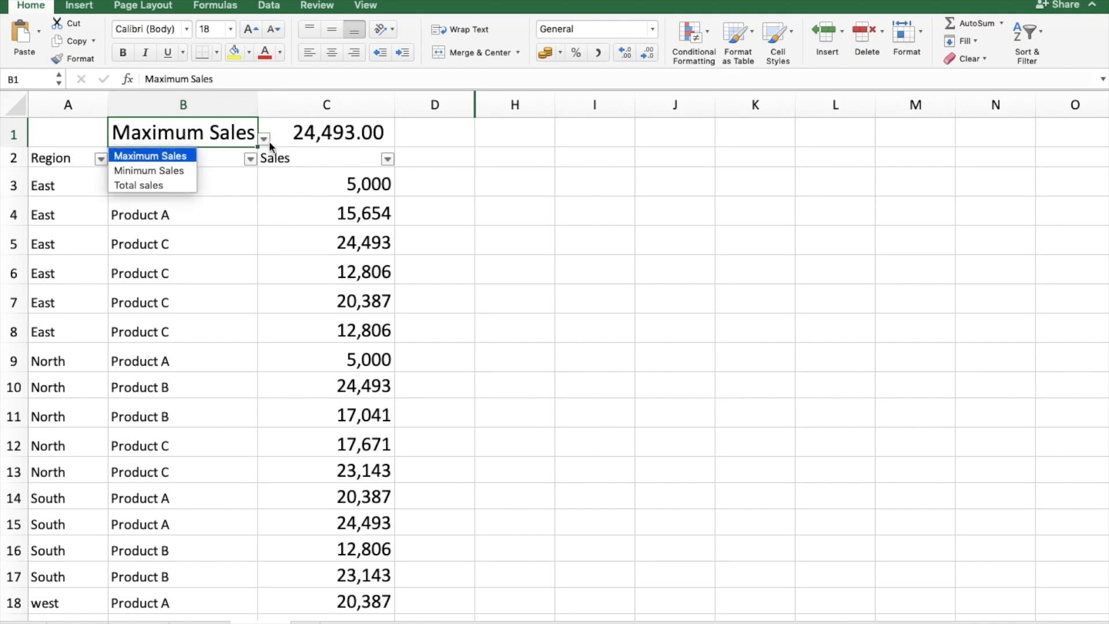
left_click(165, 188)
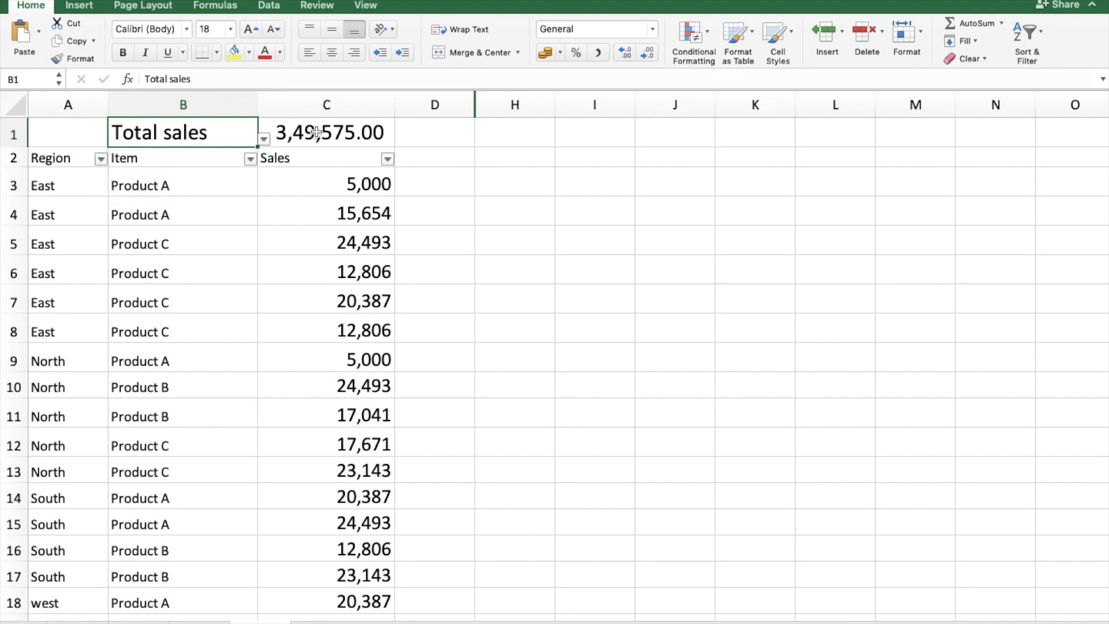
left_click(316, 133)
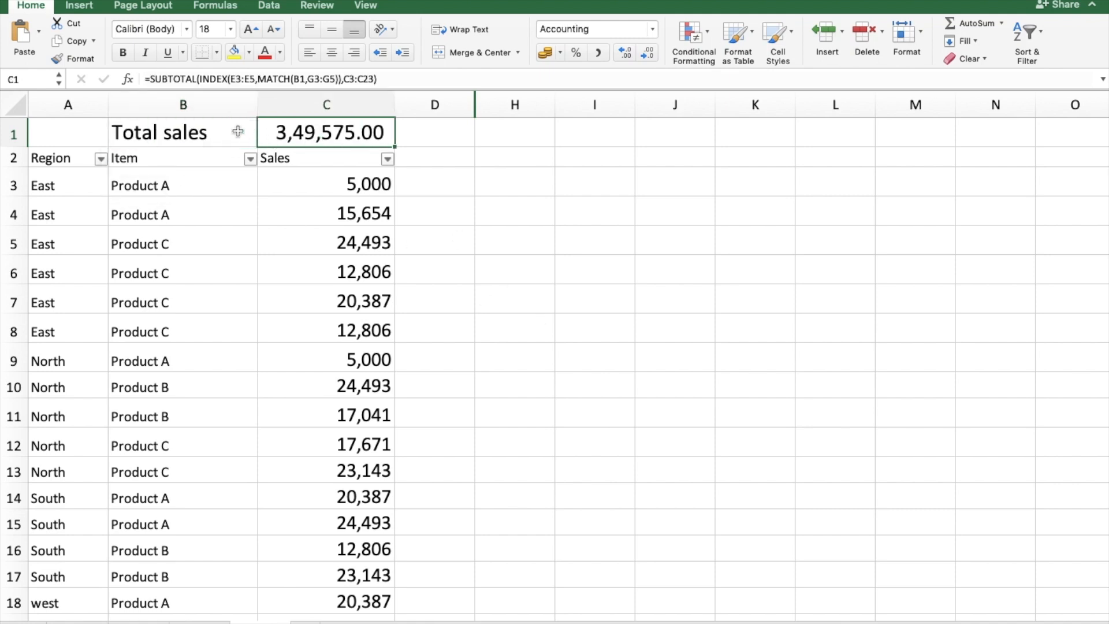
left_click(242, 132)
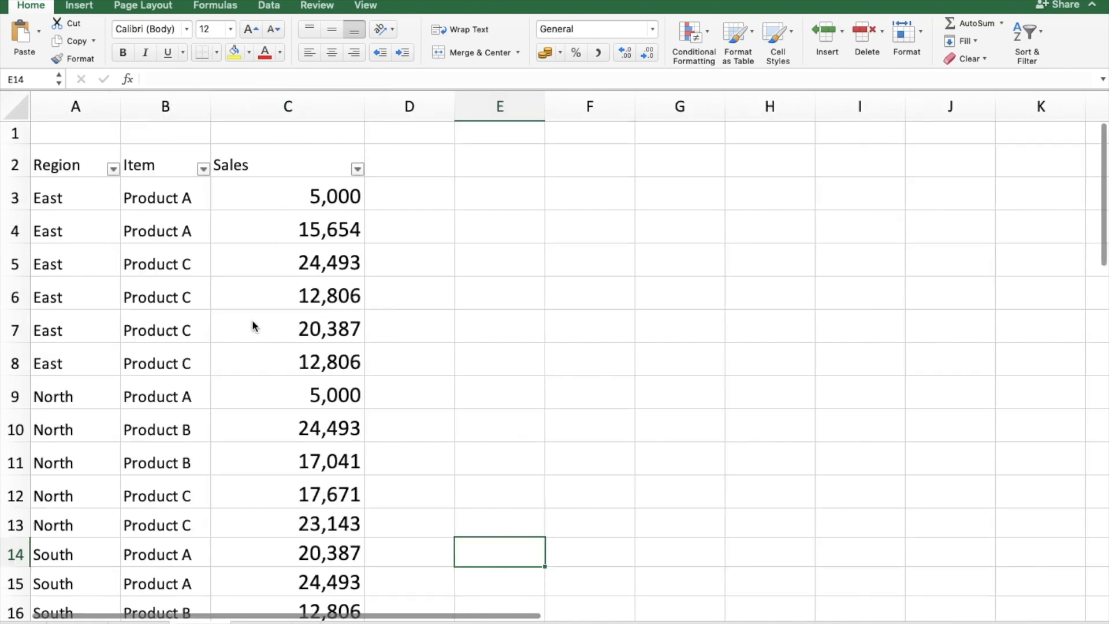
left_click(252, 322)
key("Left")
key("Left")
key("Up")
key("Up")
key("Up")
key("Up")
key("Up")
key("Right")
key("Right")
key("Up")
key("Left")
key("Right")
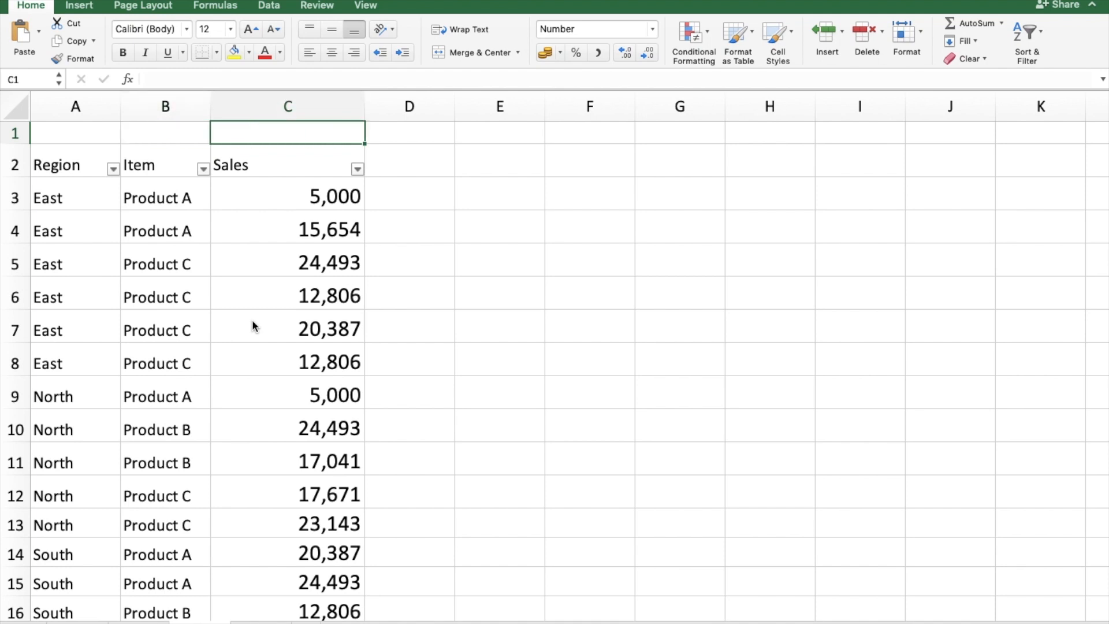
- Enter the function number 9 in G3 and its label Total Sales in H3
left_click(664, 202)
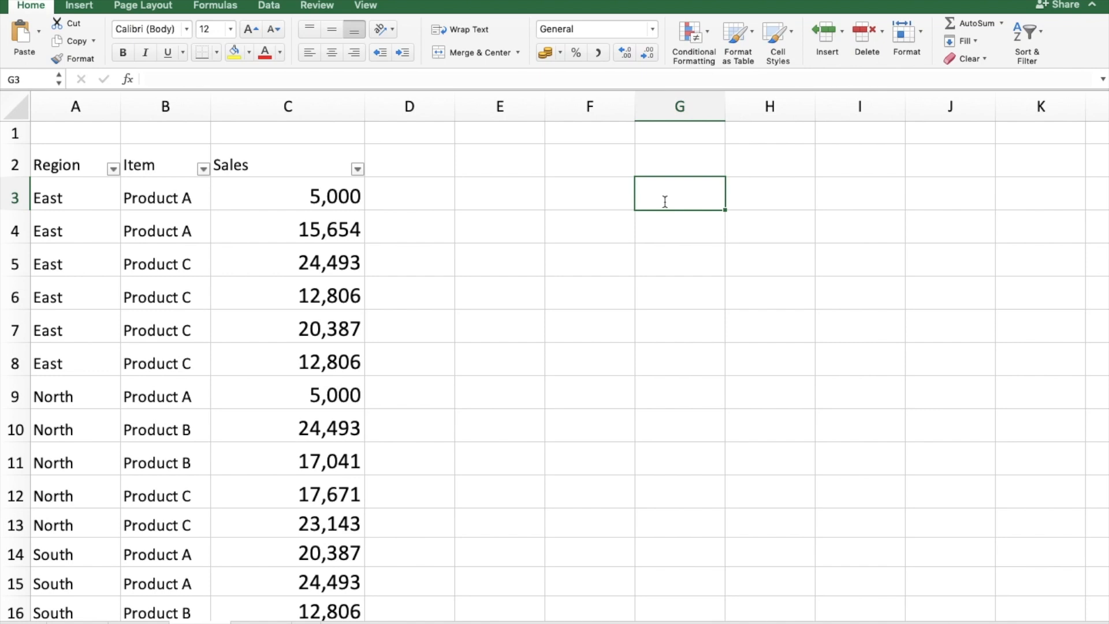
type("9")
key("Return")
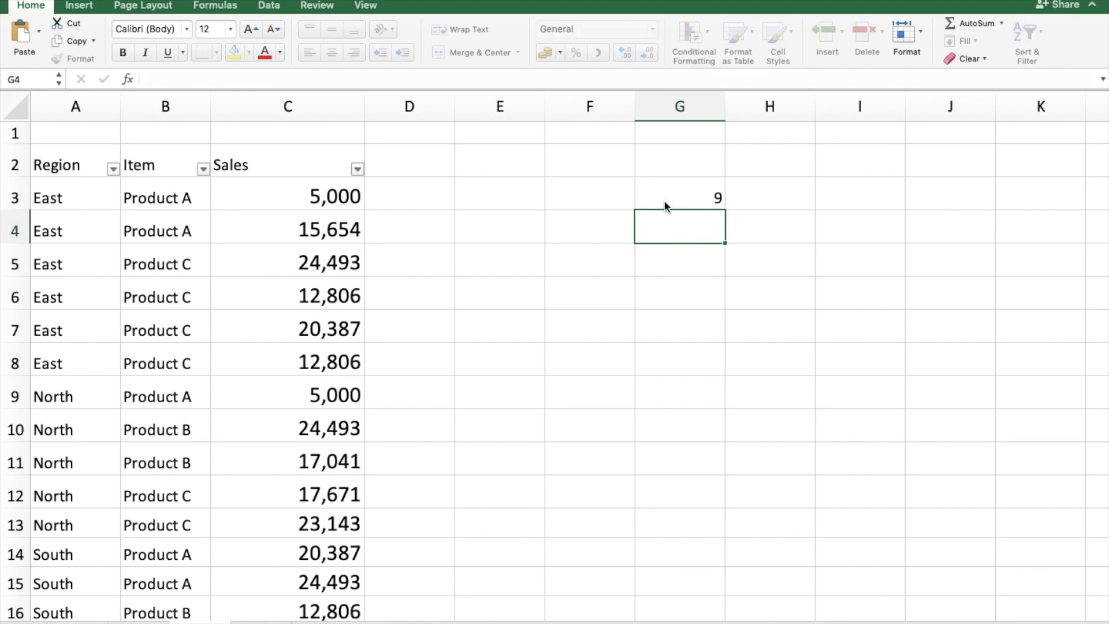
key("Up")
key("Right")
type("Total S")
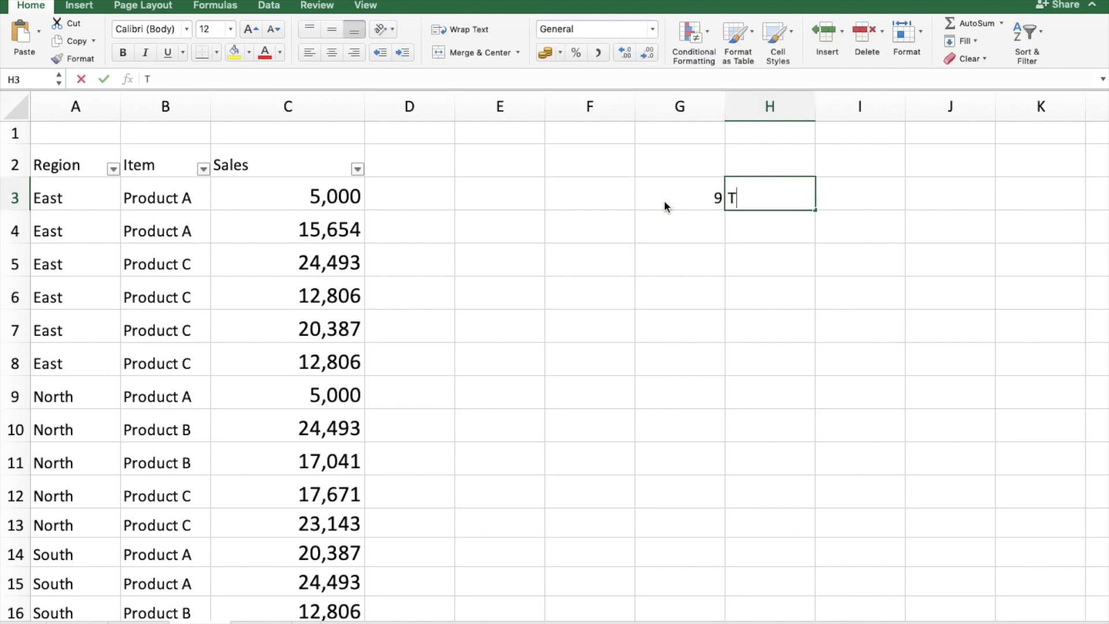
type("ales")
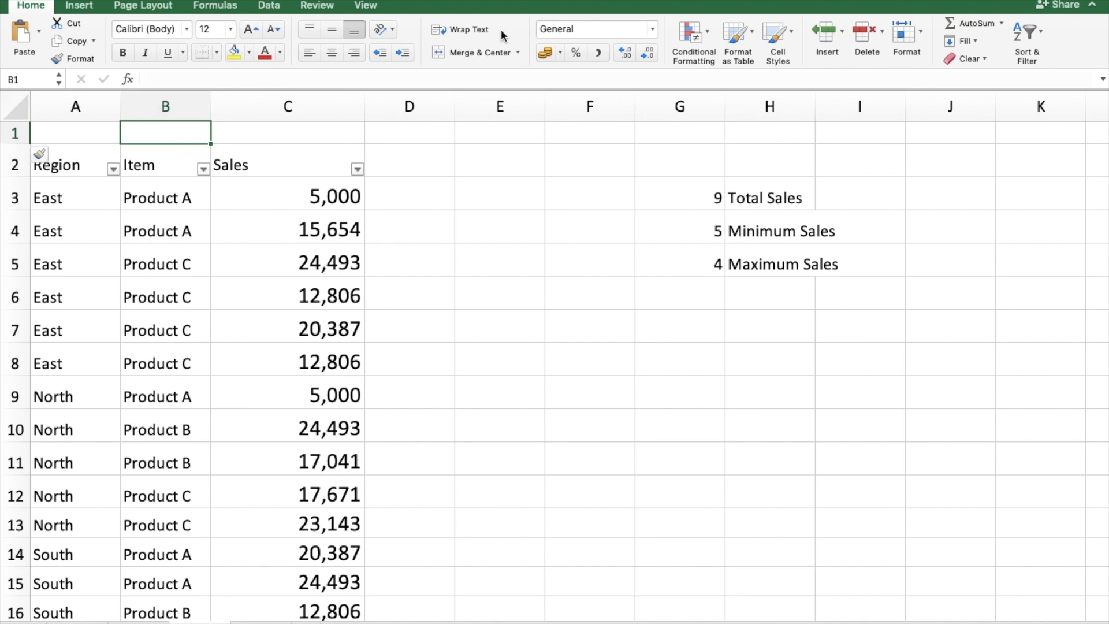
- Add a list data validation to B1 with the three sales labels in H3:H5 as its source
left_click(268, 7)
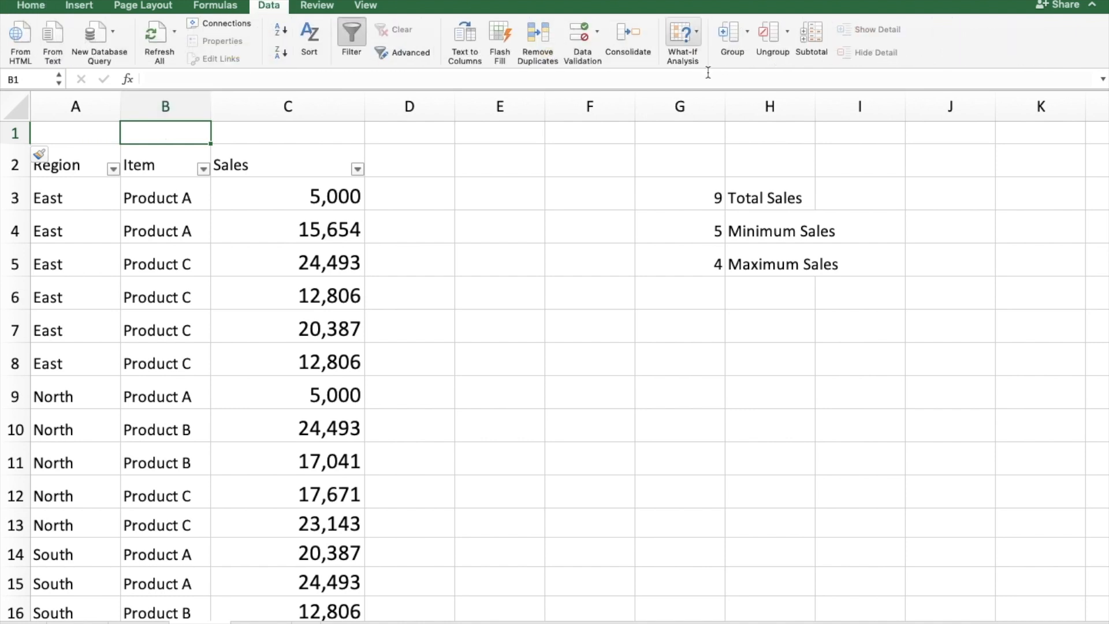
left_click(582, 42)
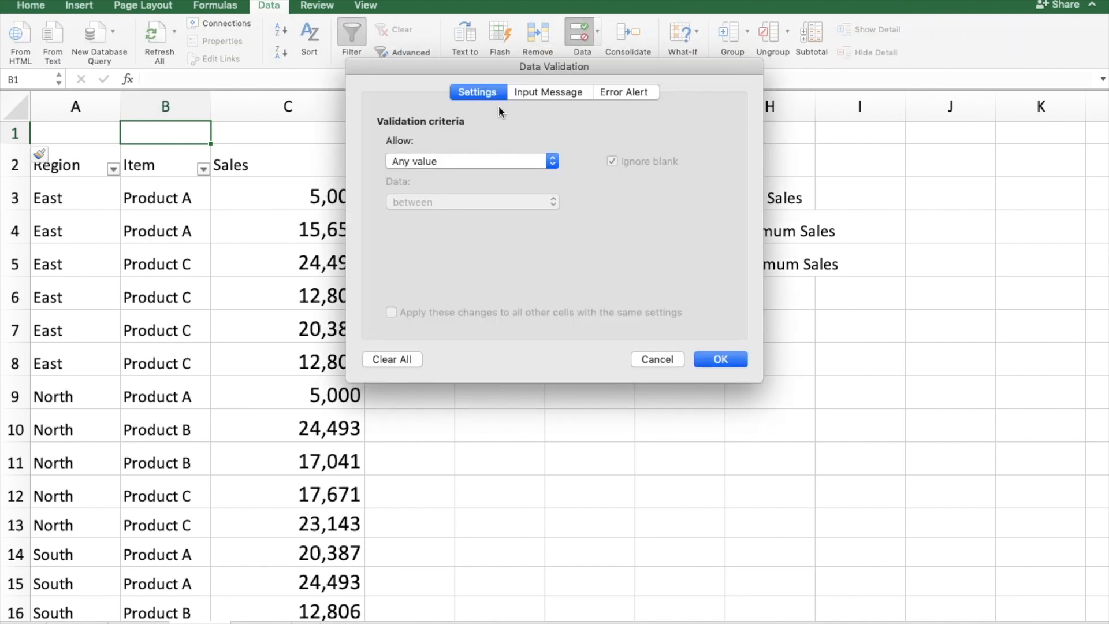
left_click(477, 160)
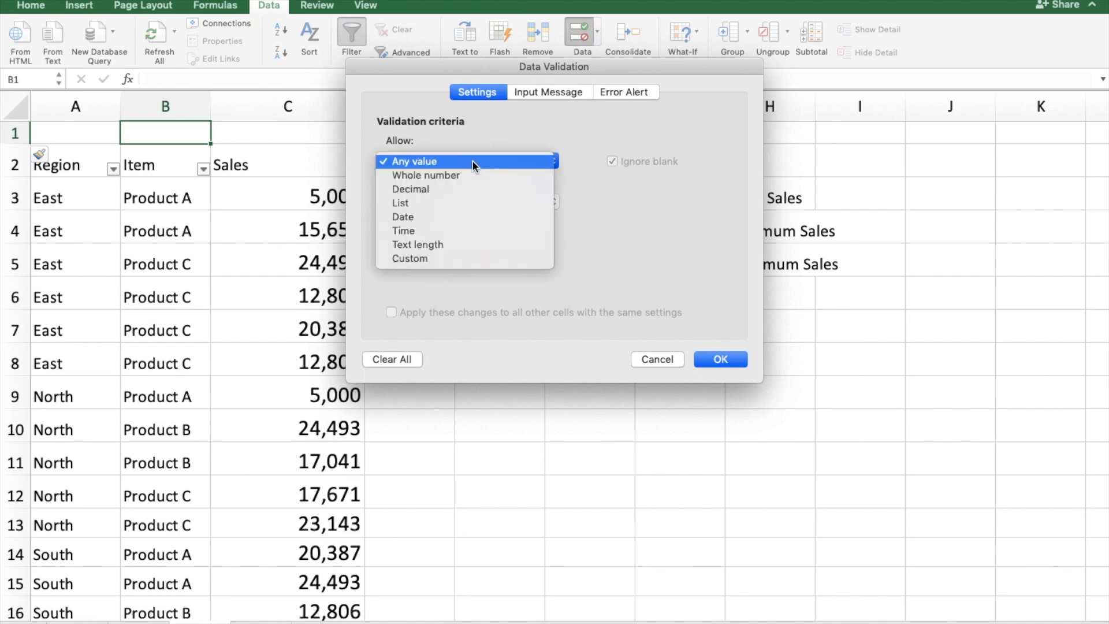
left_click(439, 200)
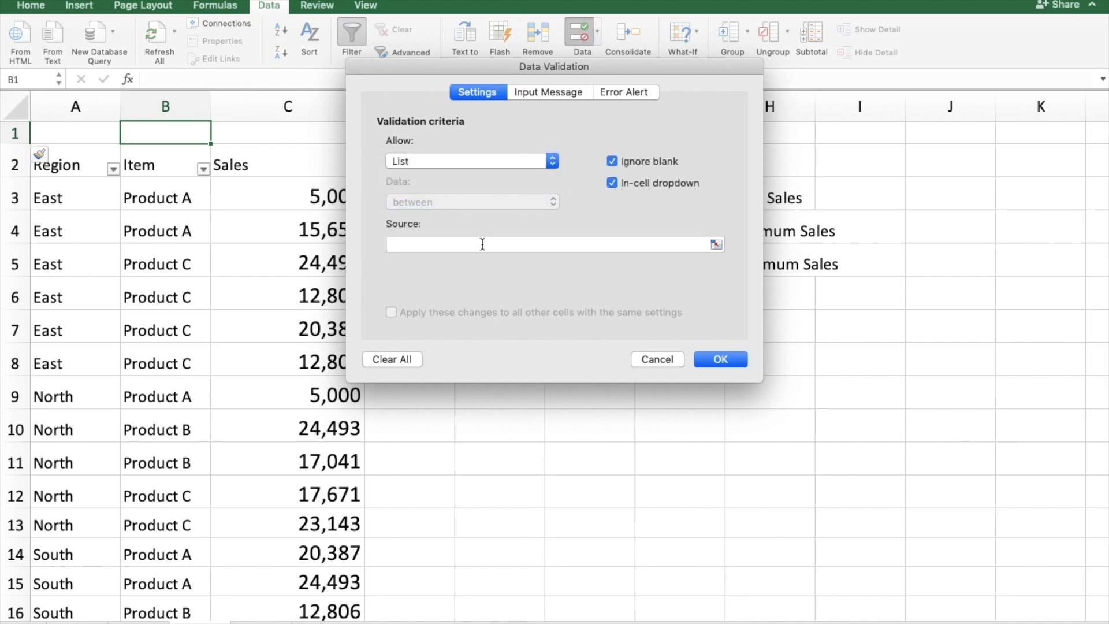
left_click(482, 245)
left_click(777, 197)
key("shift+Down")
key("shift+Down")
key("Return")
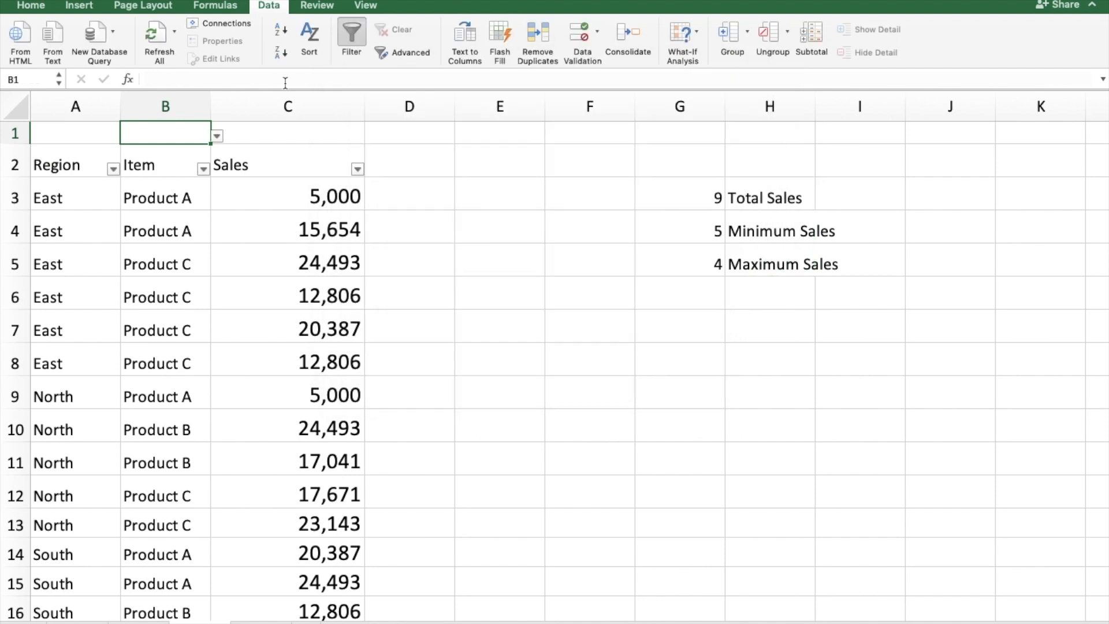
- Pick Total Sales from the B1 dropdown, try another option there and undo that change
left_click(217, 135)
left_click(175, 150)
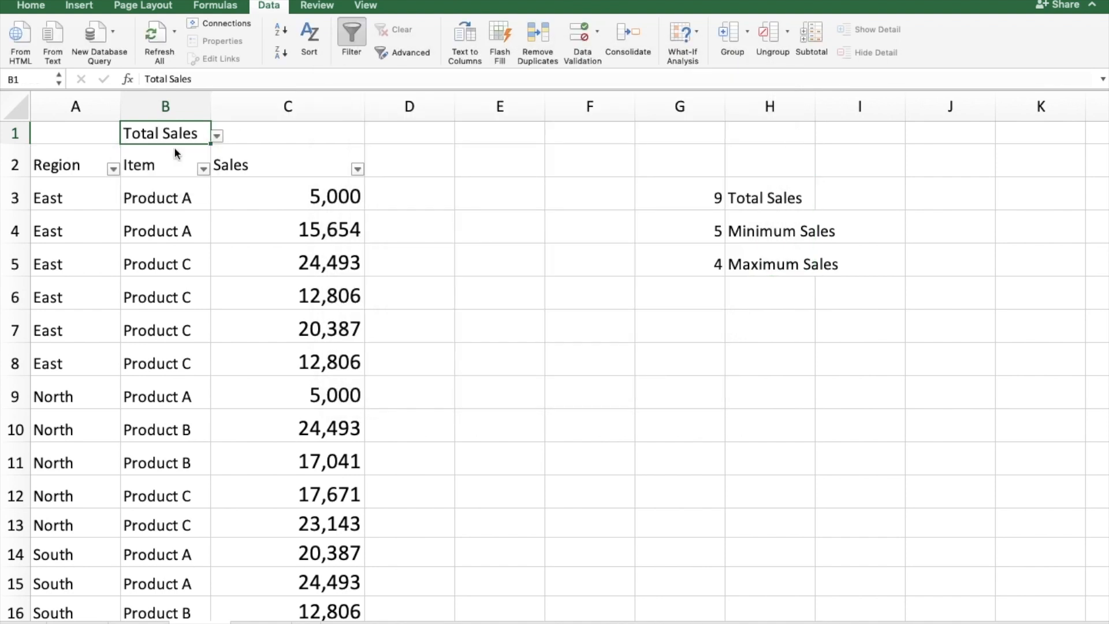
left_click(217, 135)
left_click(164, 177)
left_click(262, 133)
key("super+z")
left_click(304, 131)
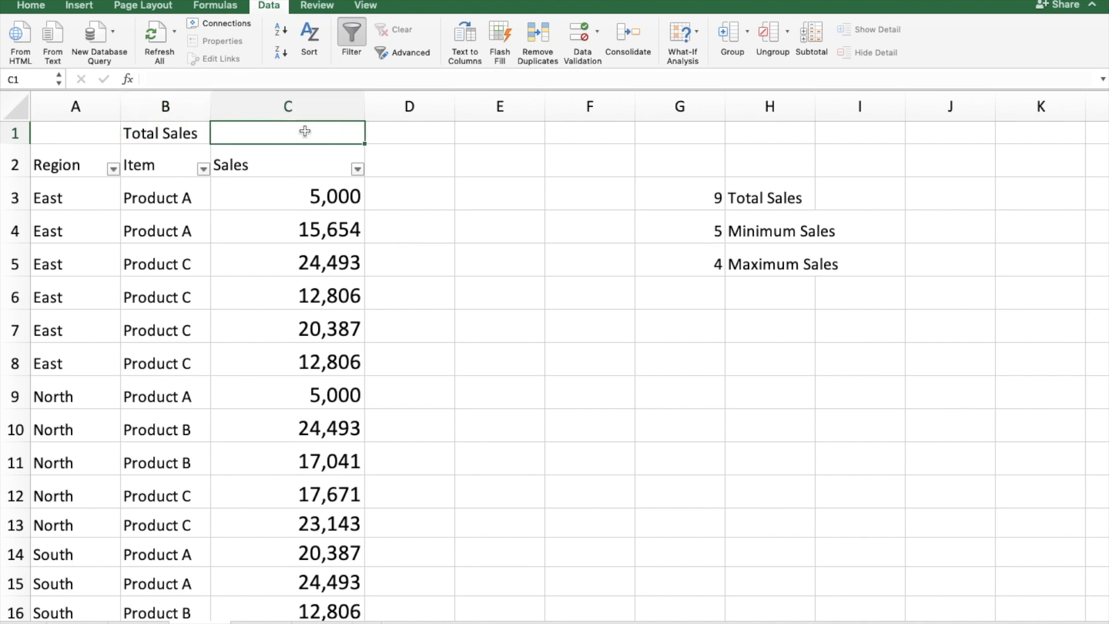
- Enter the function names subtotal, index and match in cells E2, E3 and E4
left_click(526, 159)
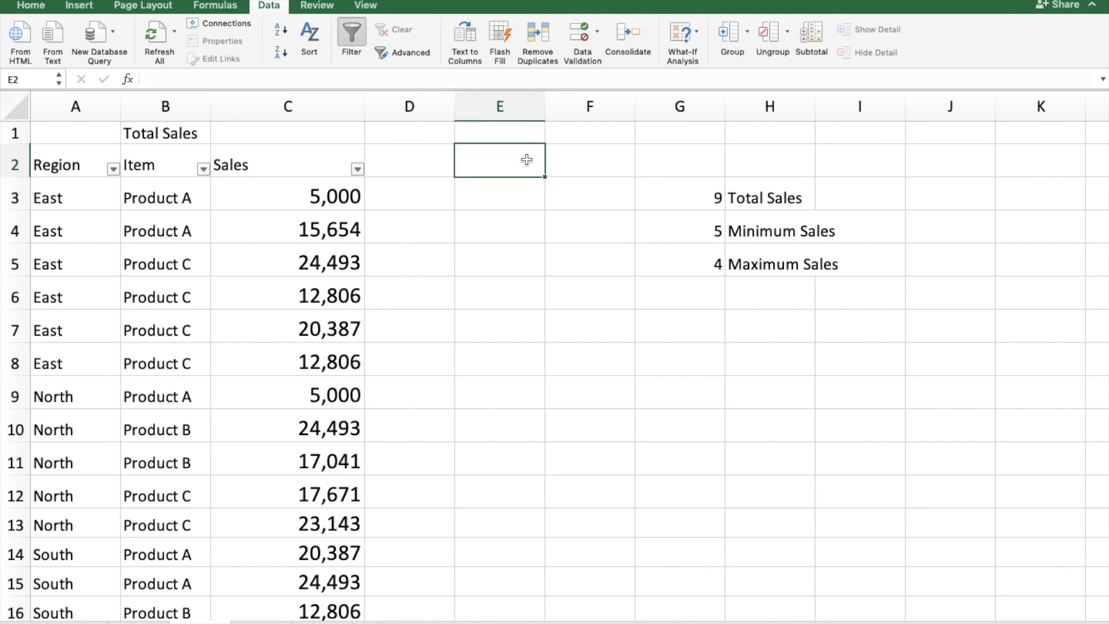
type("subtotal")
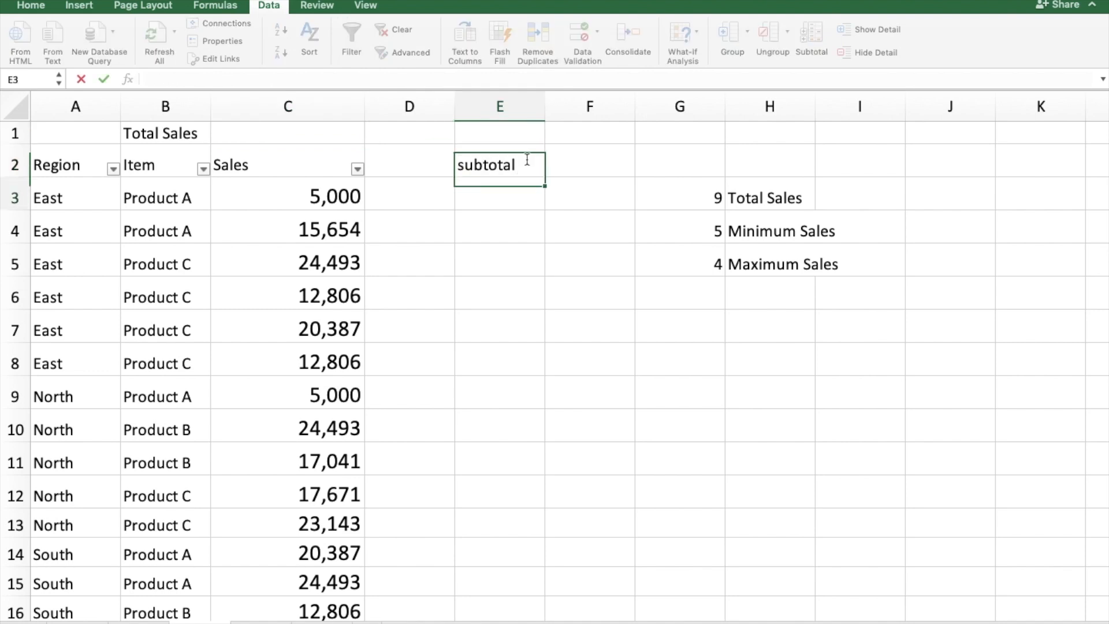
key("Return")
type("index")
key("Return")
type("match")
key("Return")
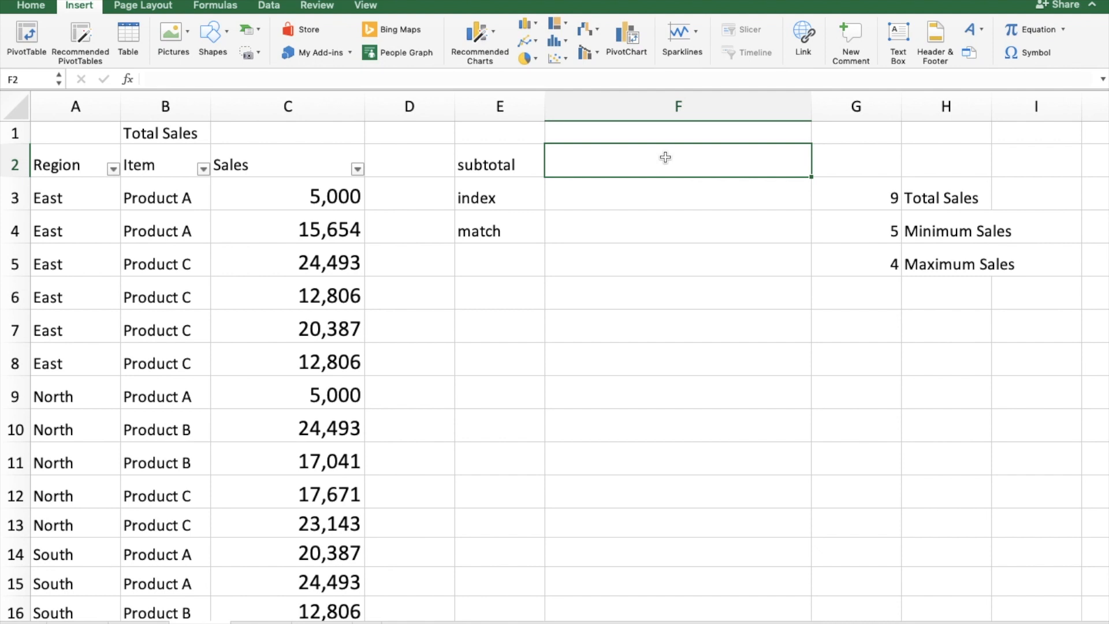
- Note the arguments "9/5/4, range" for subtotal in F2 and "lookup range, 1/2/3" for index in F3
type("9")
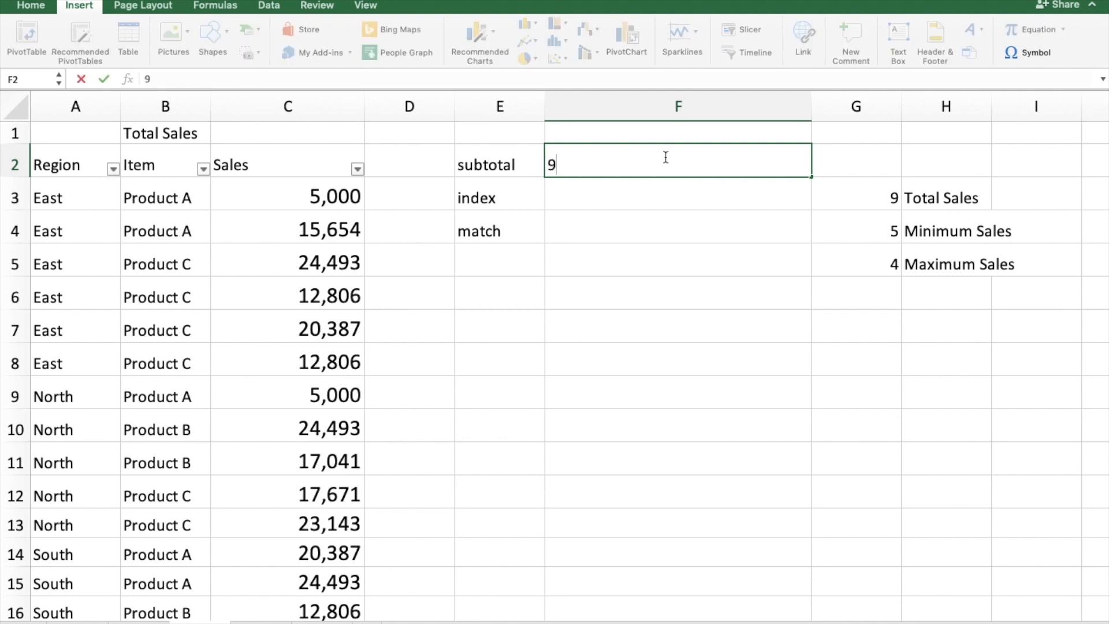
type("/5/4, range")
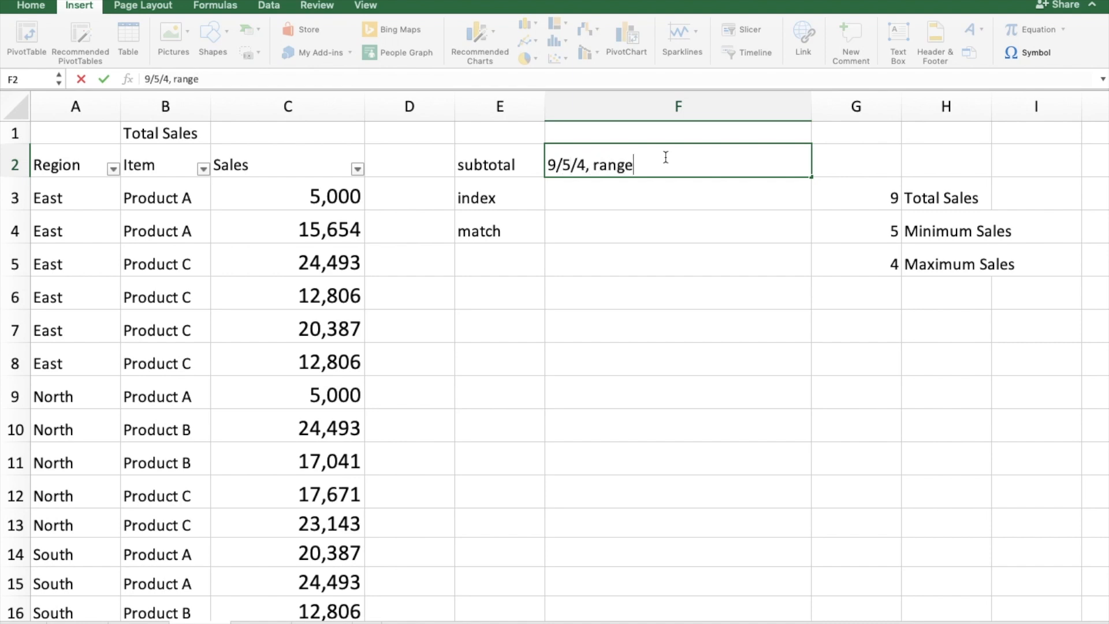
key("Return")
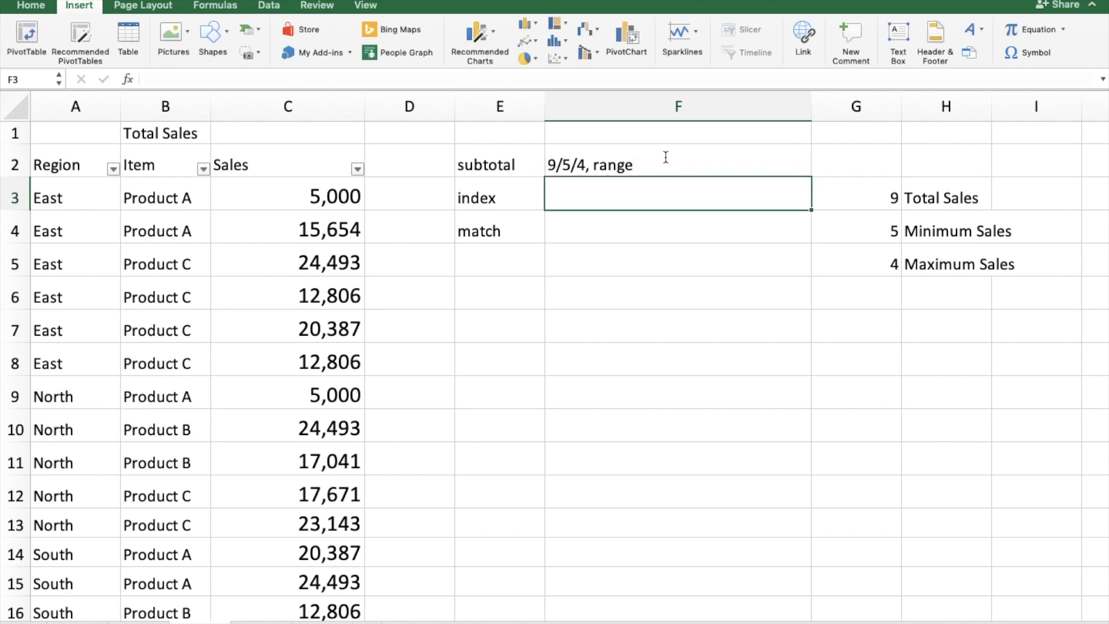
type("I")
type("oo")
type("kup r")
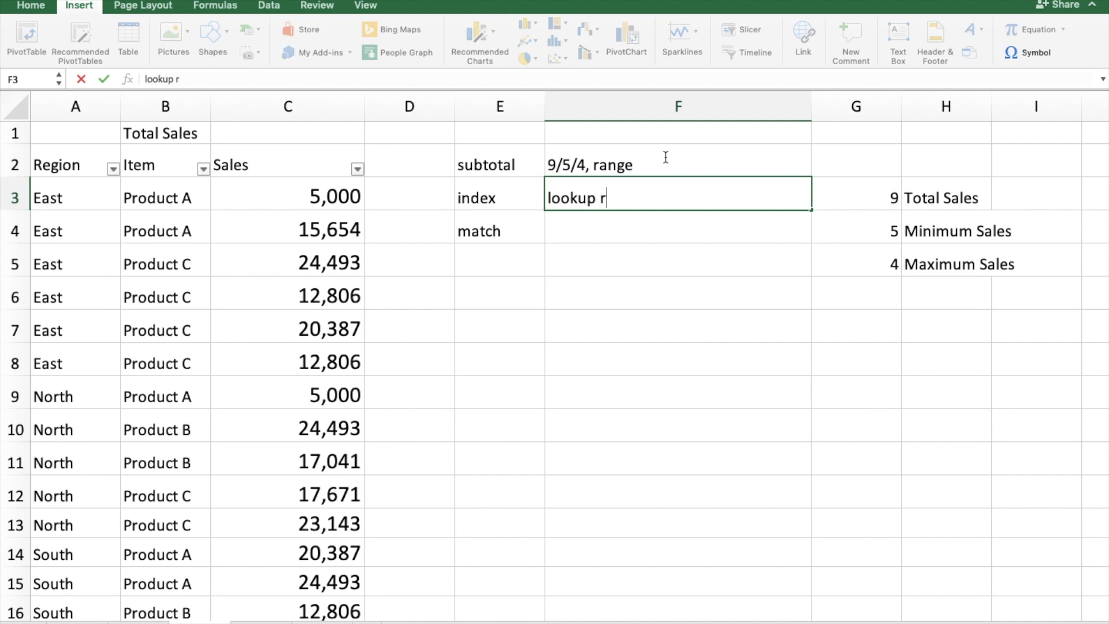
type("ange, 1")
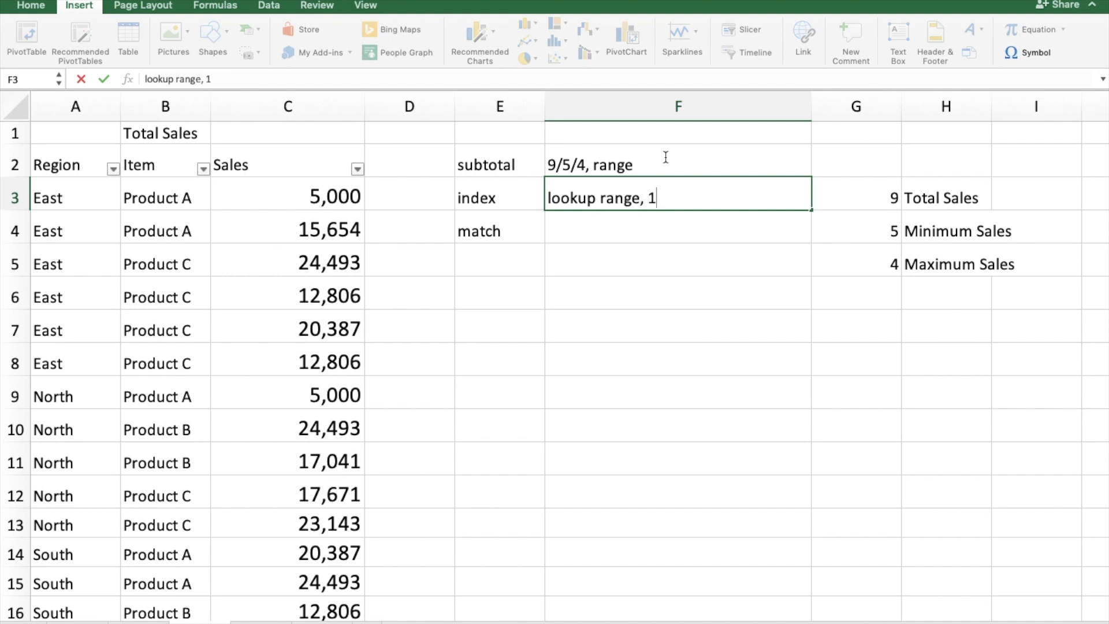
type("/2/3")
key("Return")
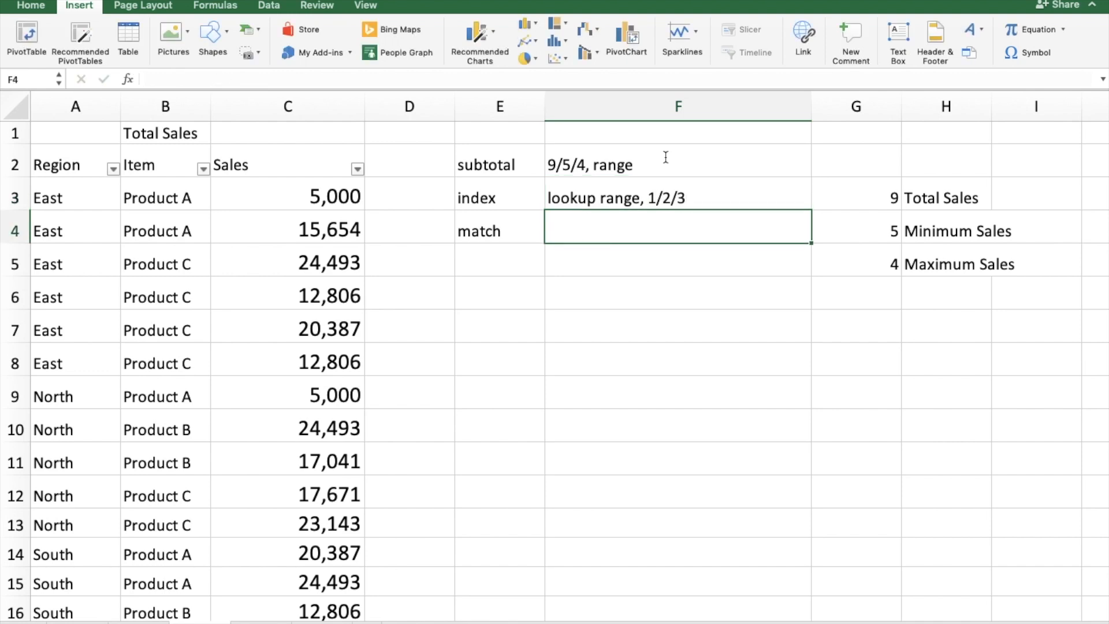
- Describe the match arguments in F4 as "b1, range where I find the look up value"
type("b1")
key("BackSpace")
type(", ")
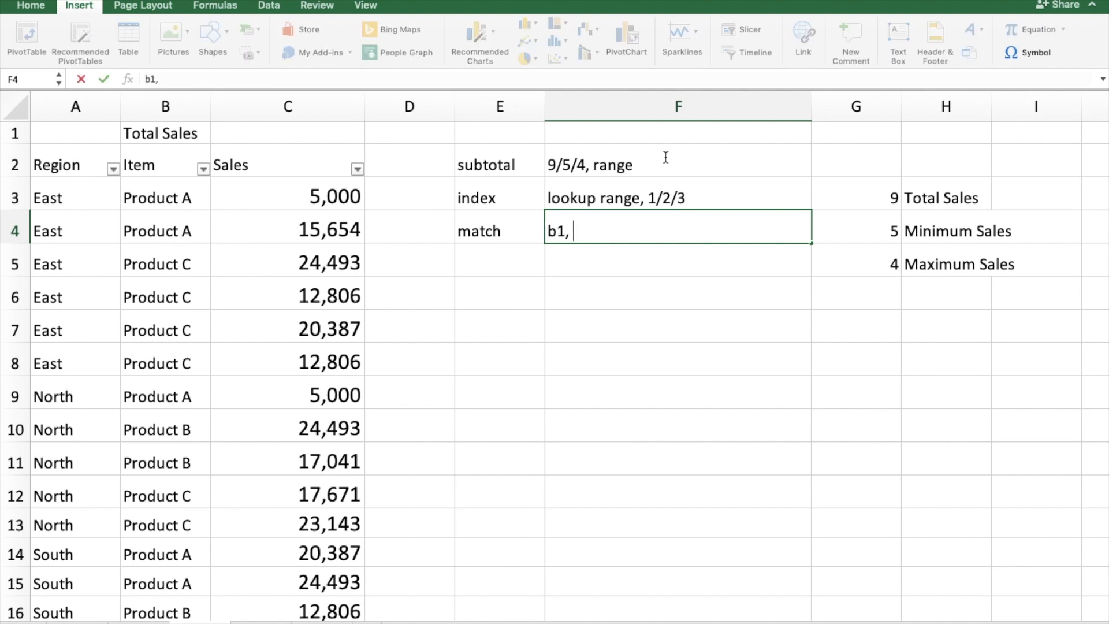
type("range where")
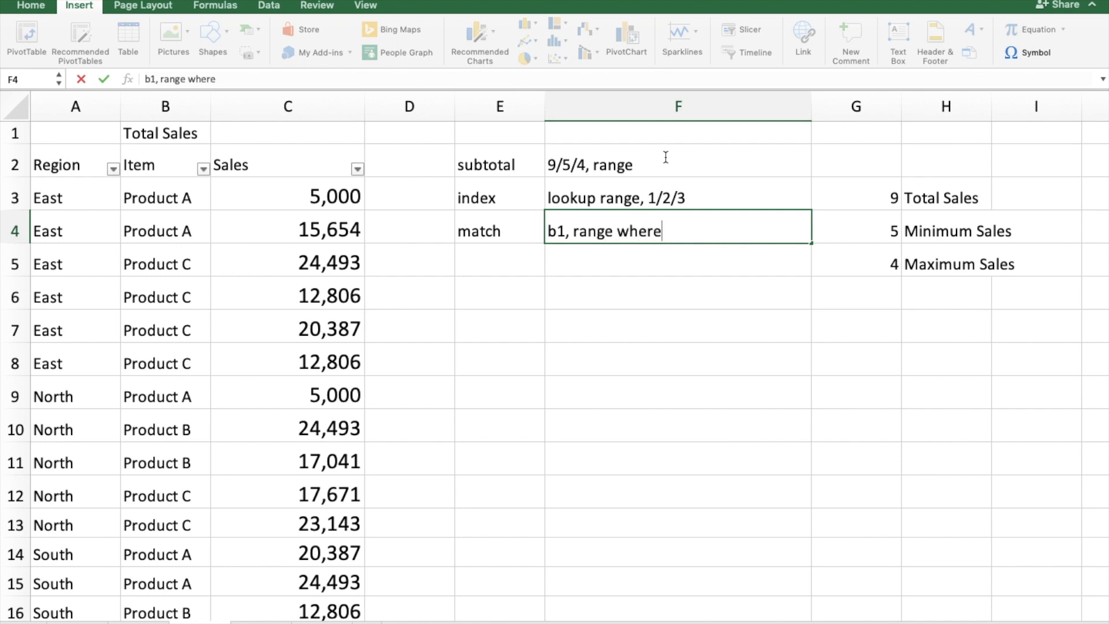
type(" I find the l")
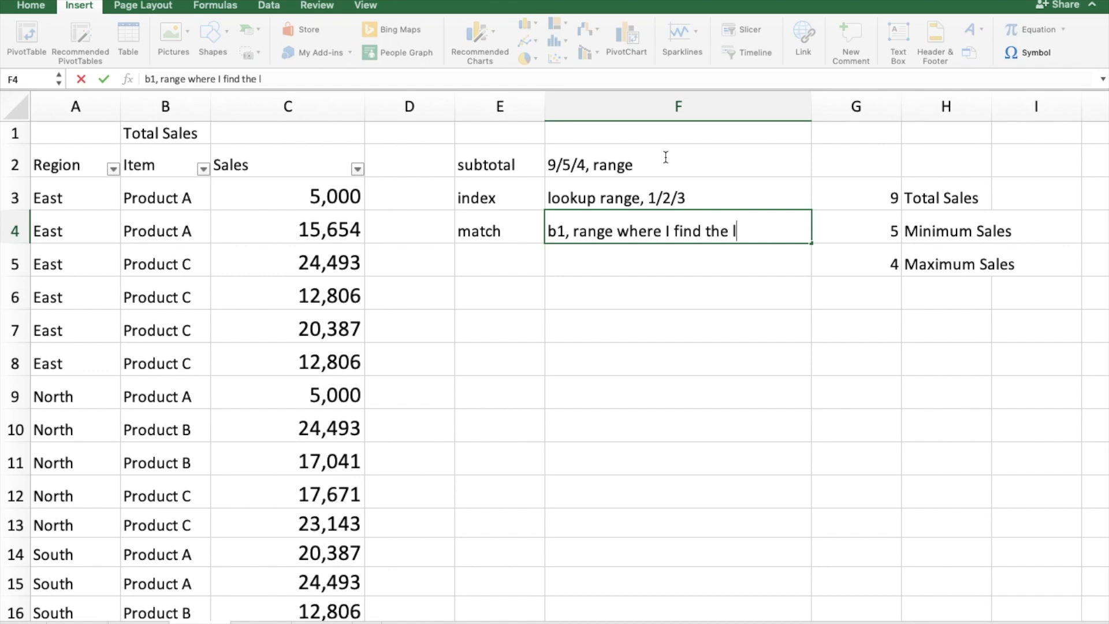
type("ook up value")
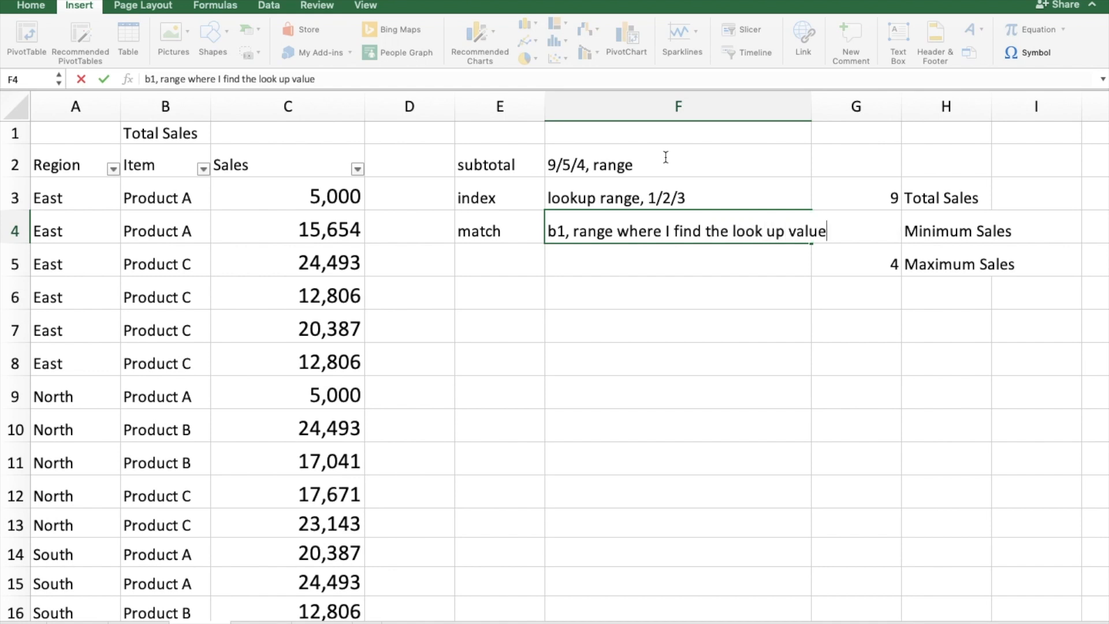
key("Return")
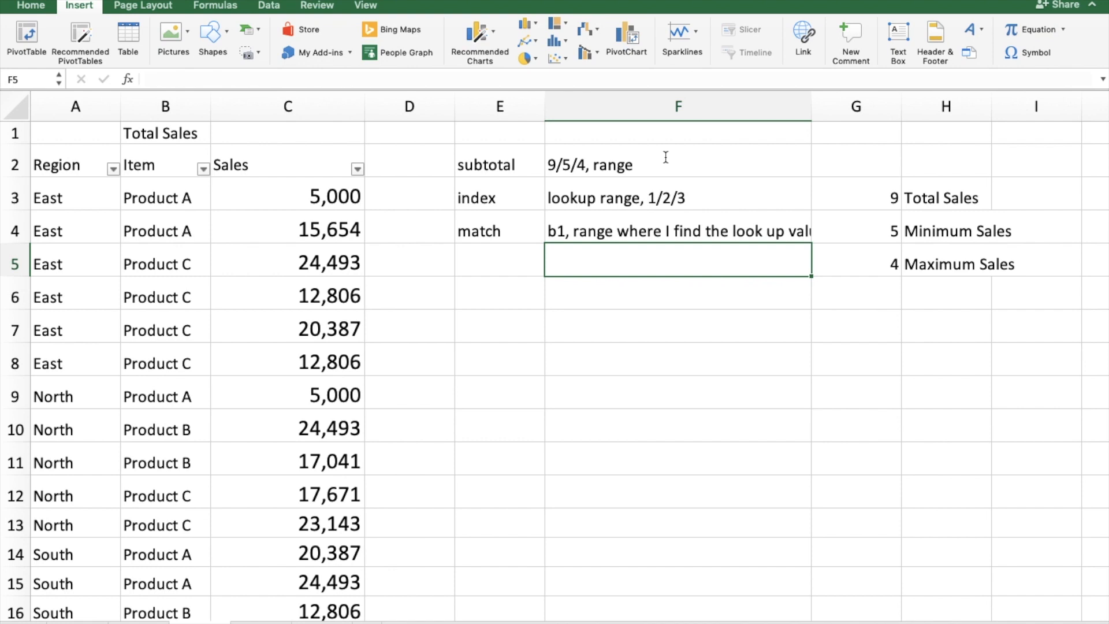
- Enter "Sub total" in E7 and describe it in F7 as "final result"
key("Down")
key("Down")
key("Left")
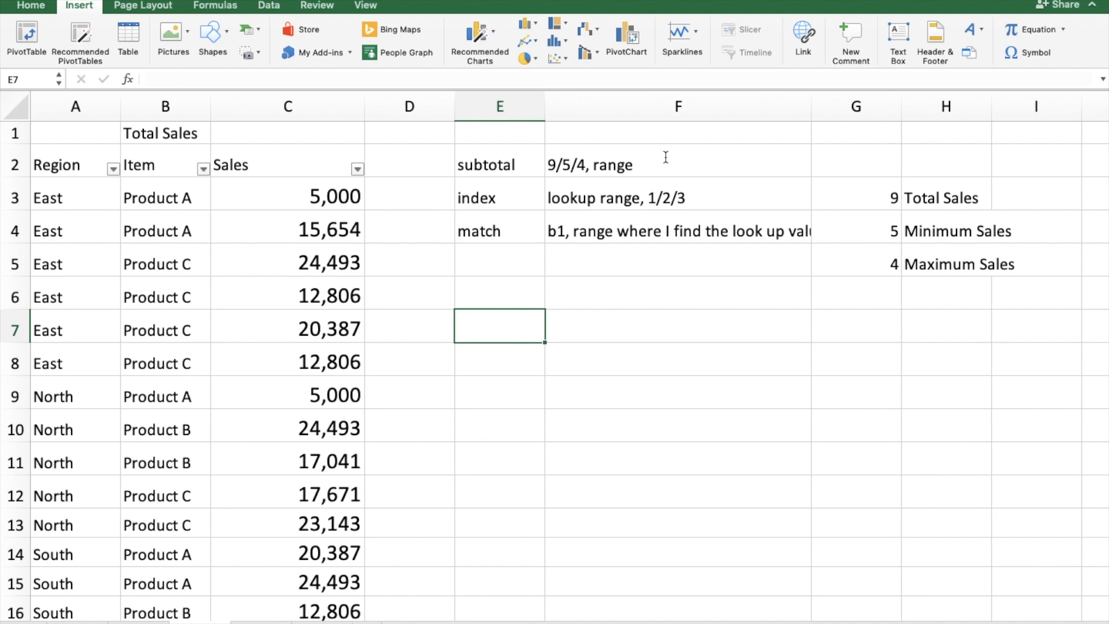
type("Sub totao")
key("BackSpace")
type("l")
key("Tab")
type("fin")
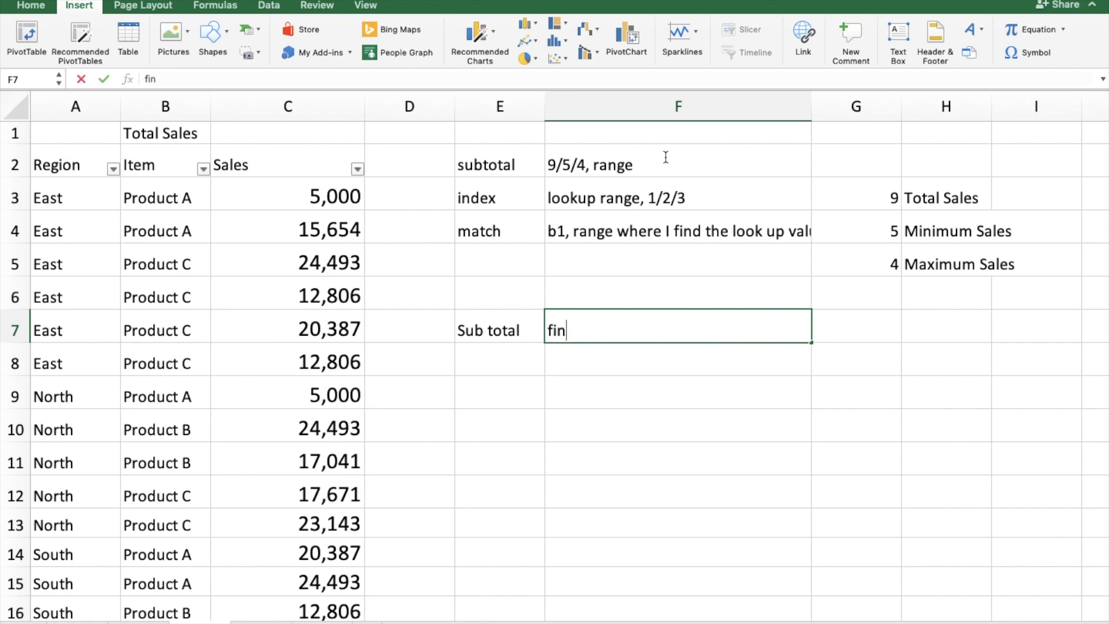
type("al result")
key("Return")
- Enter "index" in E8 and note its result as the text "9/5/4" in F8
key("Left")
type("index")
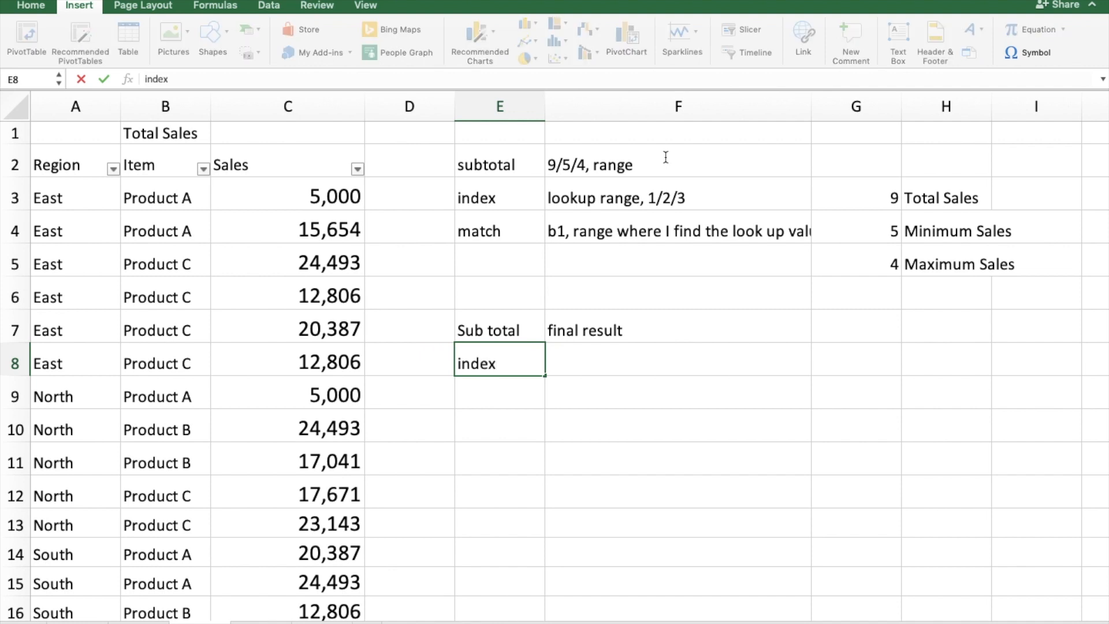
key("Tab")
type("'9/")
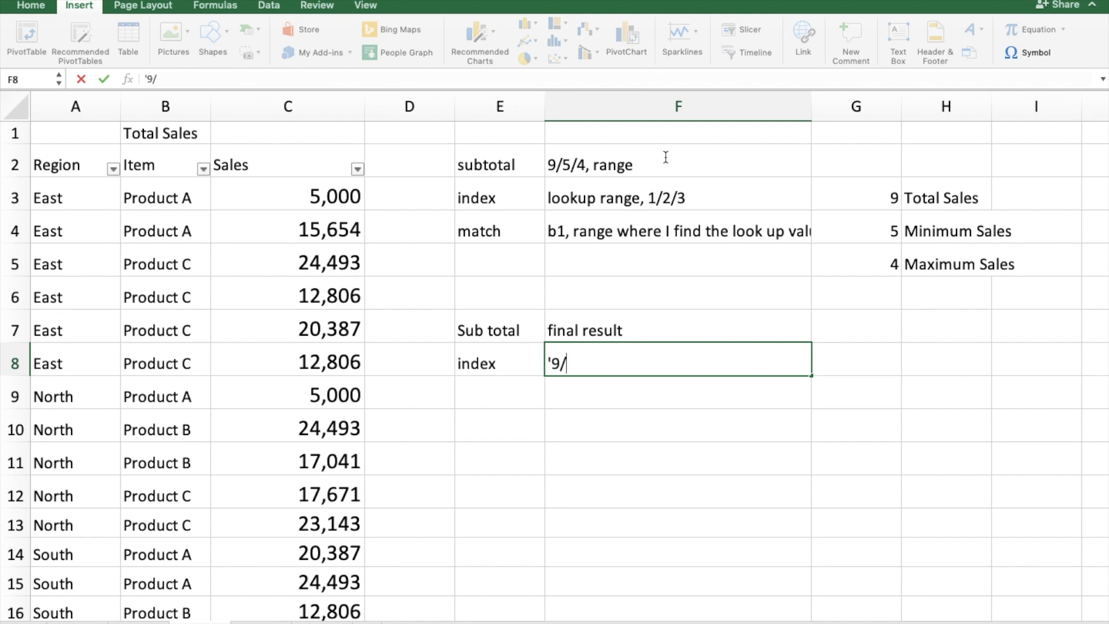
type("5/4")
key("Return")
- Enter "match" in E9 and note its result as the text "1/2/3" in F9
key("Left")
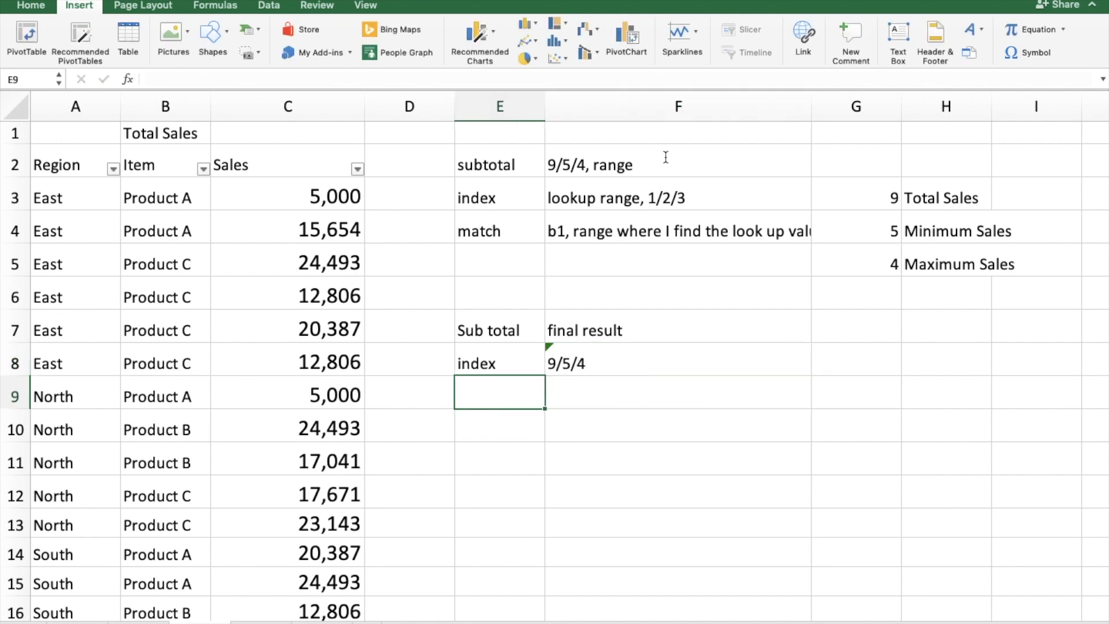
type("match")
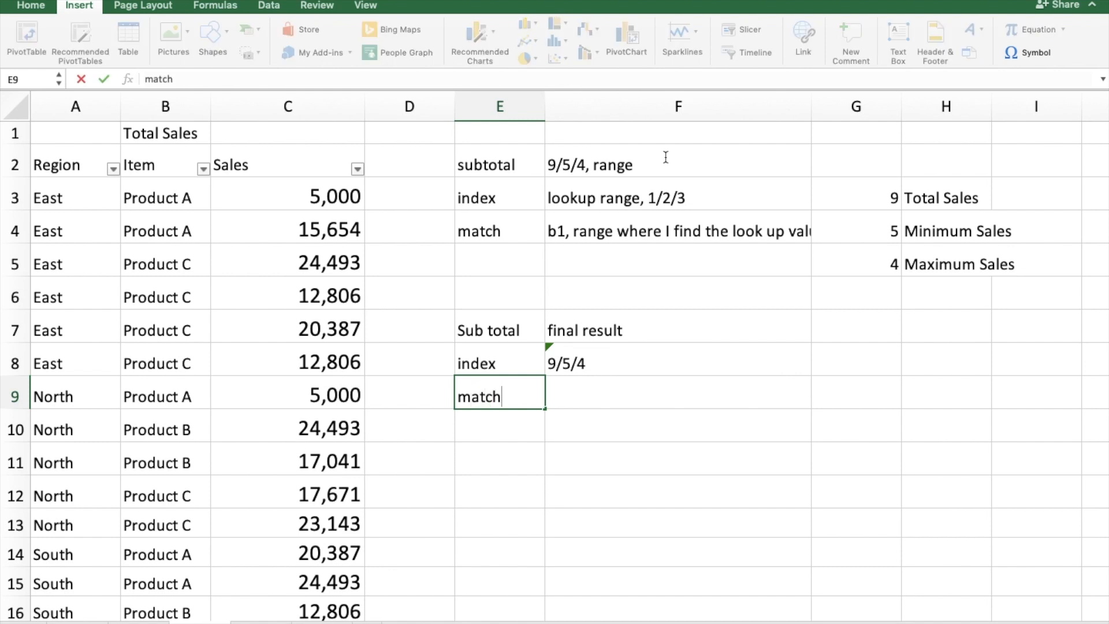
key("Tab")
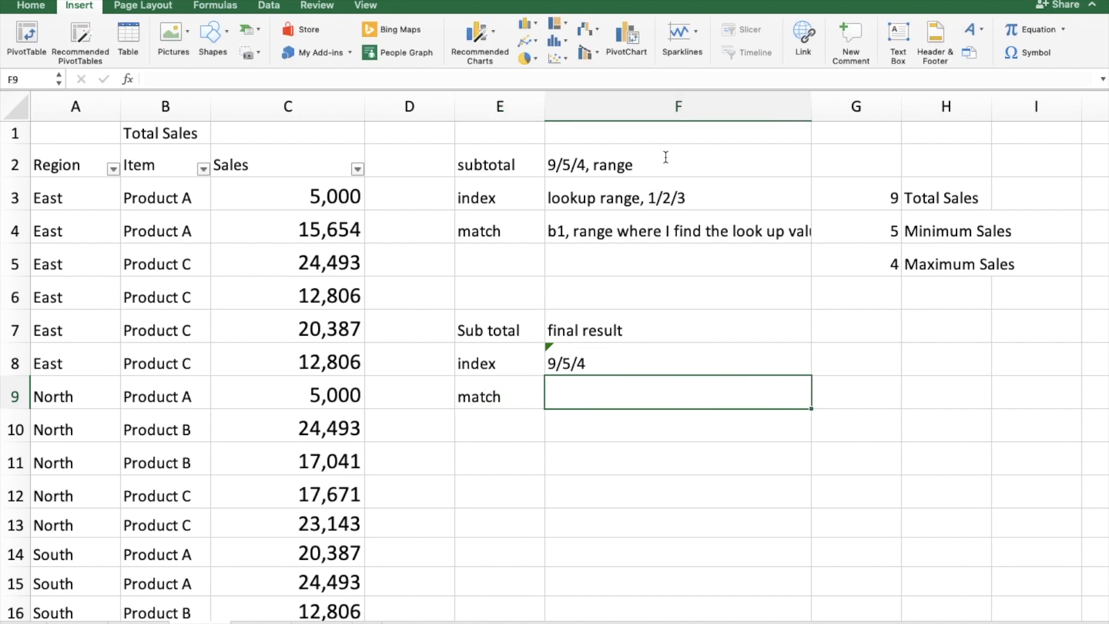
type("'1/2/3")
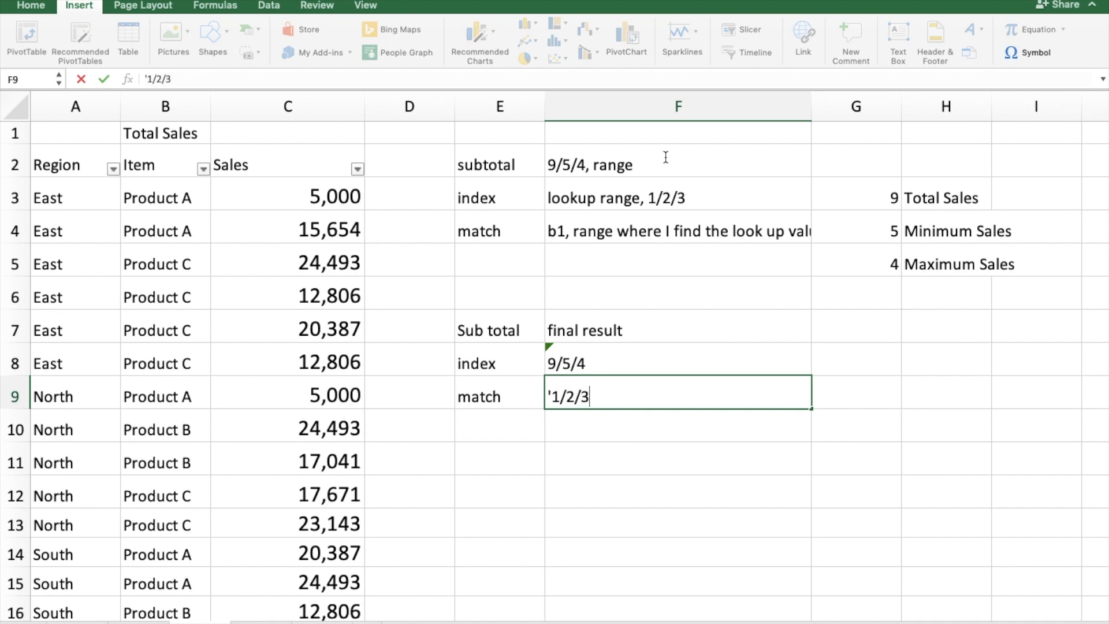
key("Return")
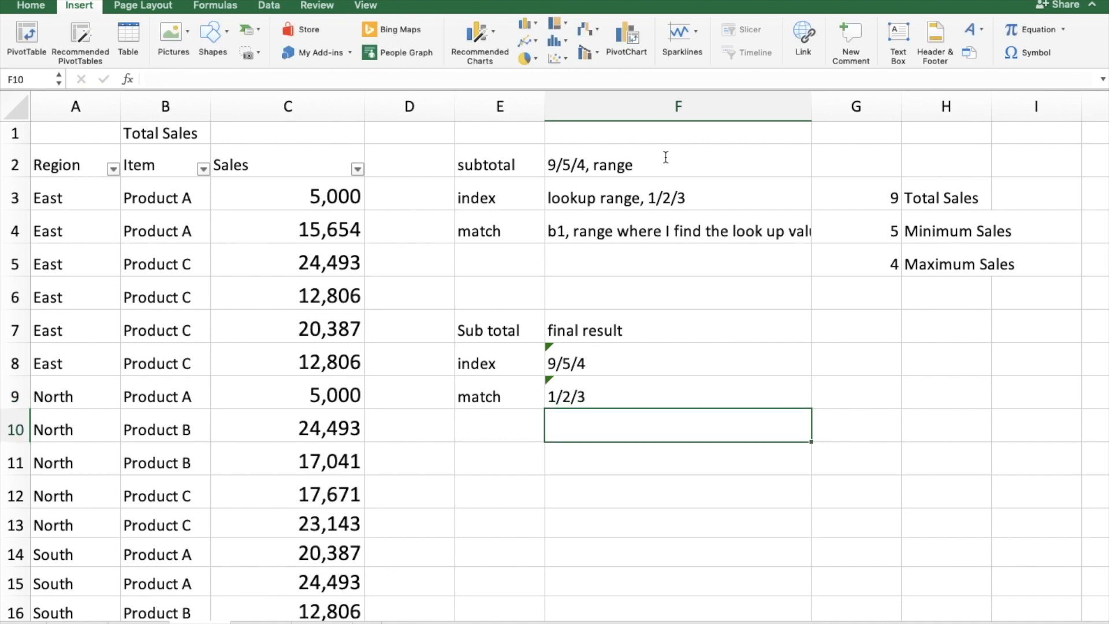
- Start a SUBTOTAL formula in C1 with a nested INDEX over G3:G5 as its function number
left_click(340, 129)
type("=")
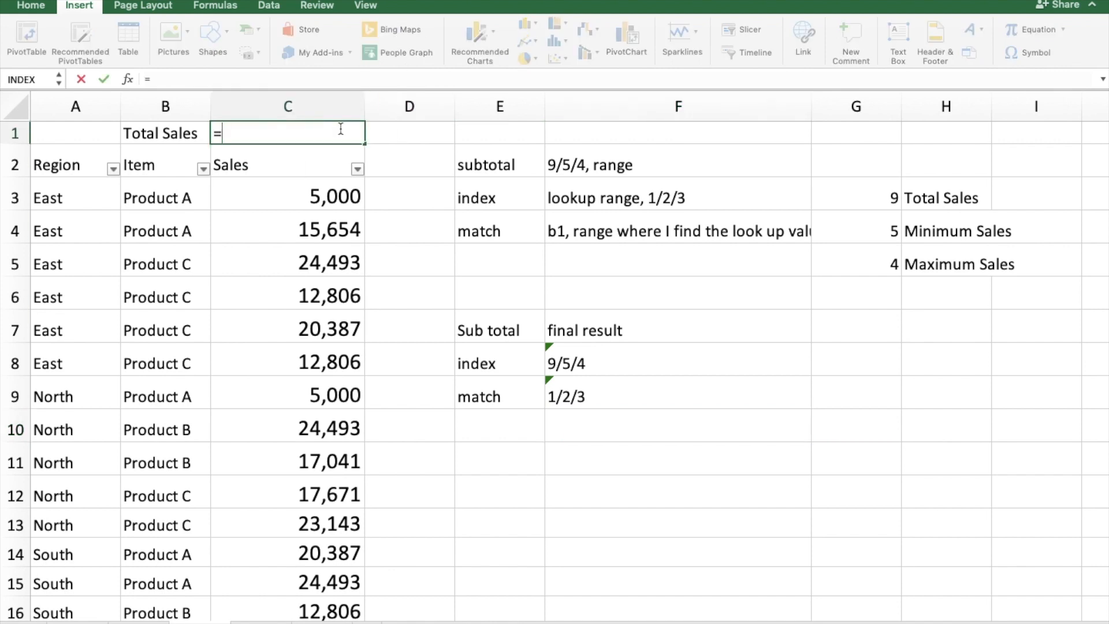
type("sub")
key("Tab")
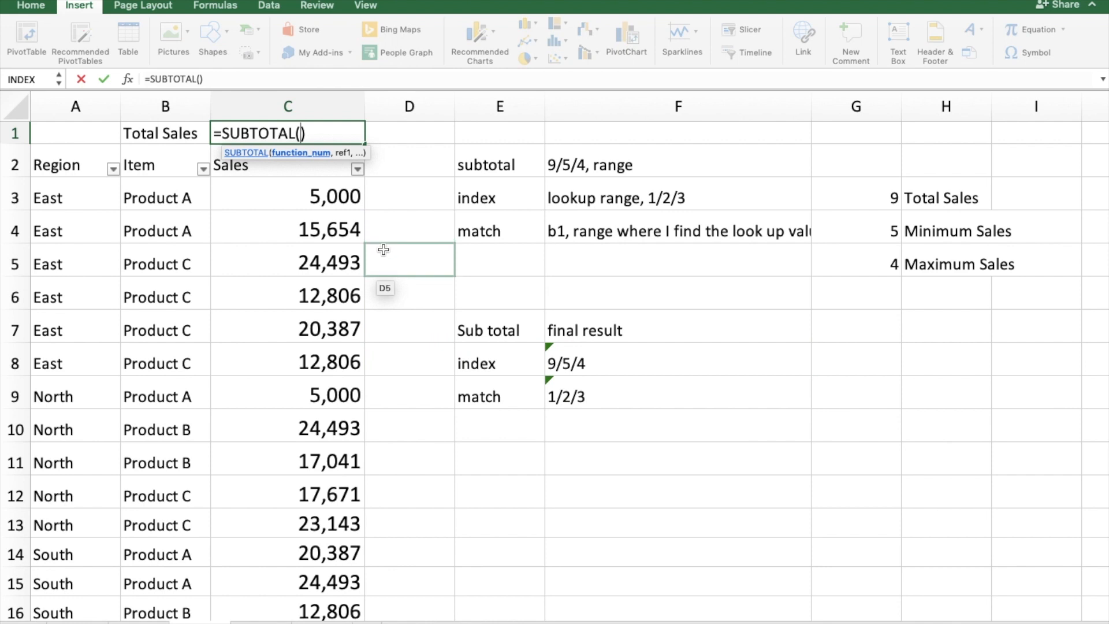
type("index")
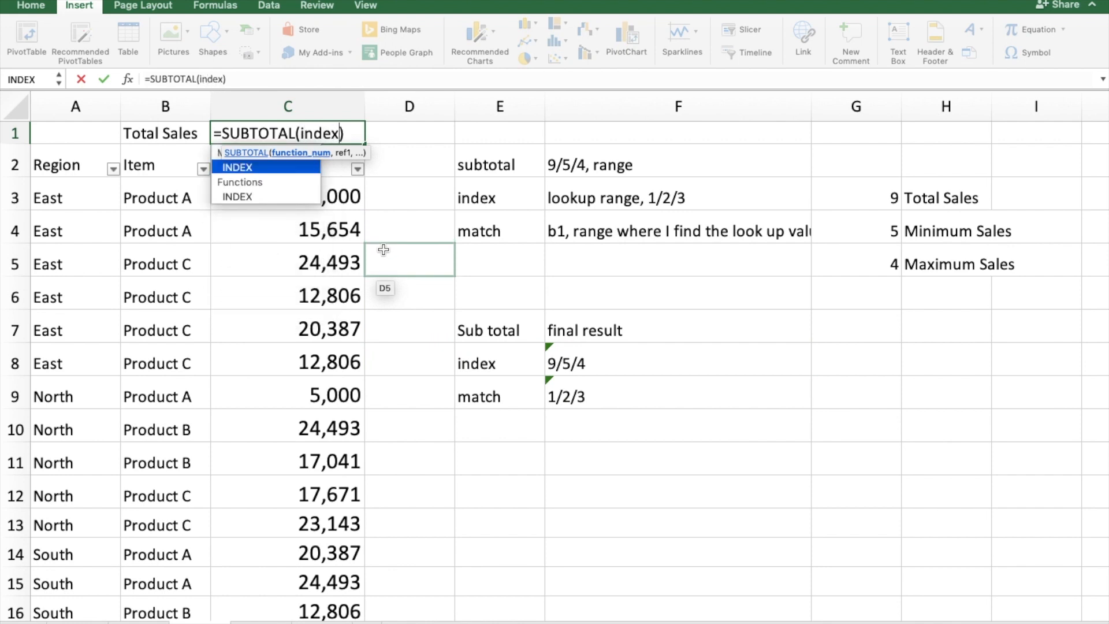
type("(")
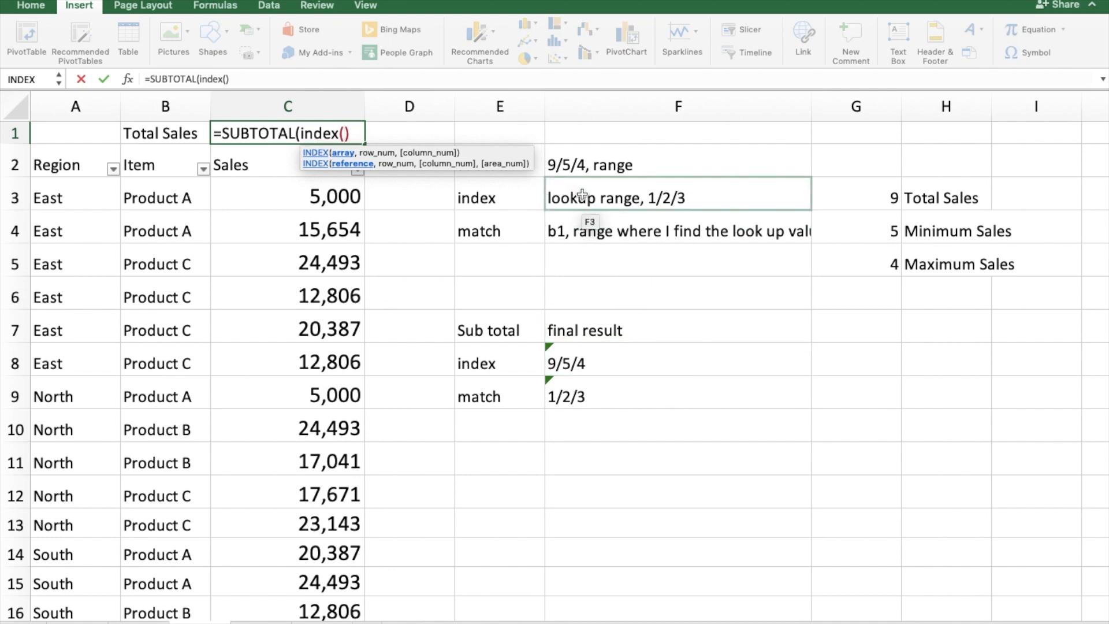
left_click(865, 203)
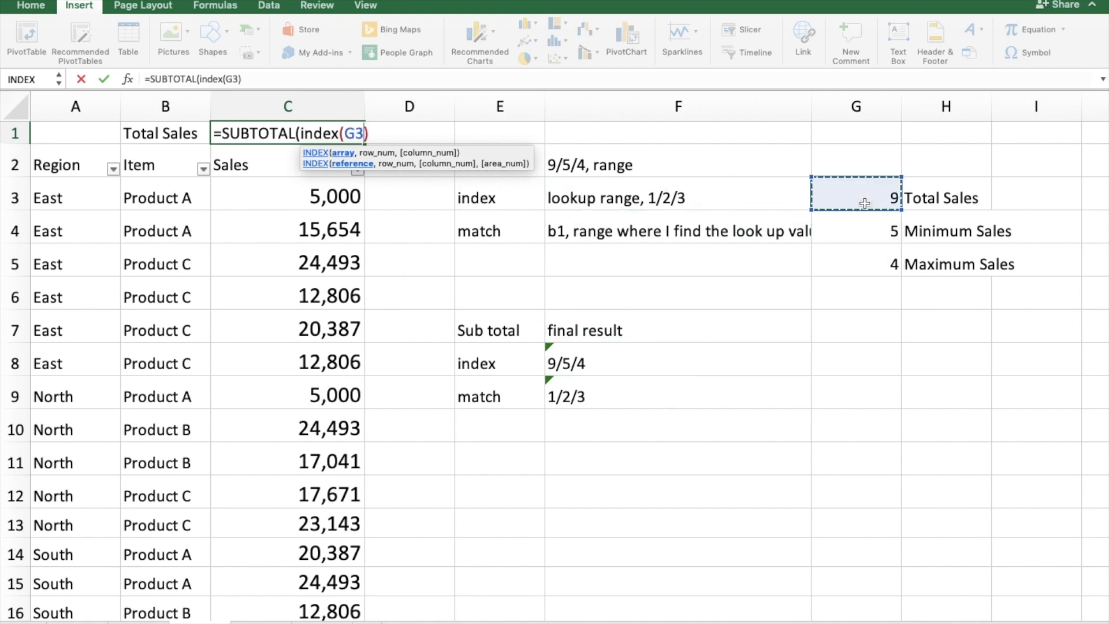
key("shift+Down")
key("shift+Down")
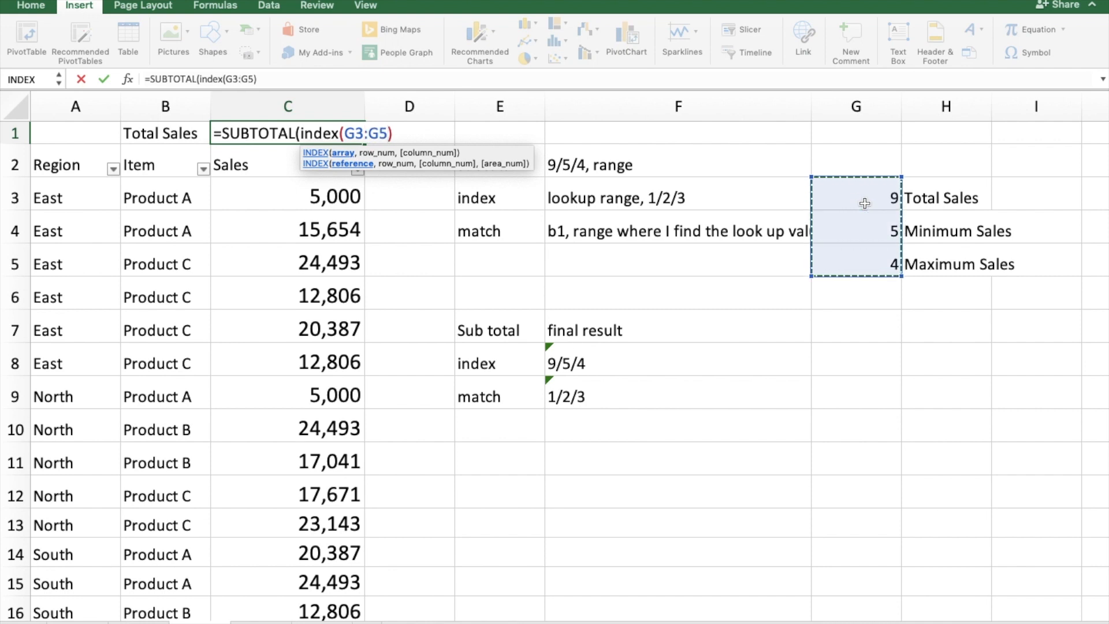
type(",")
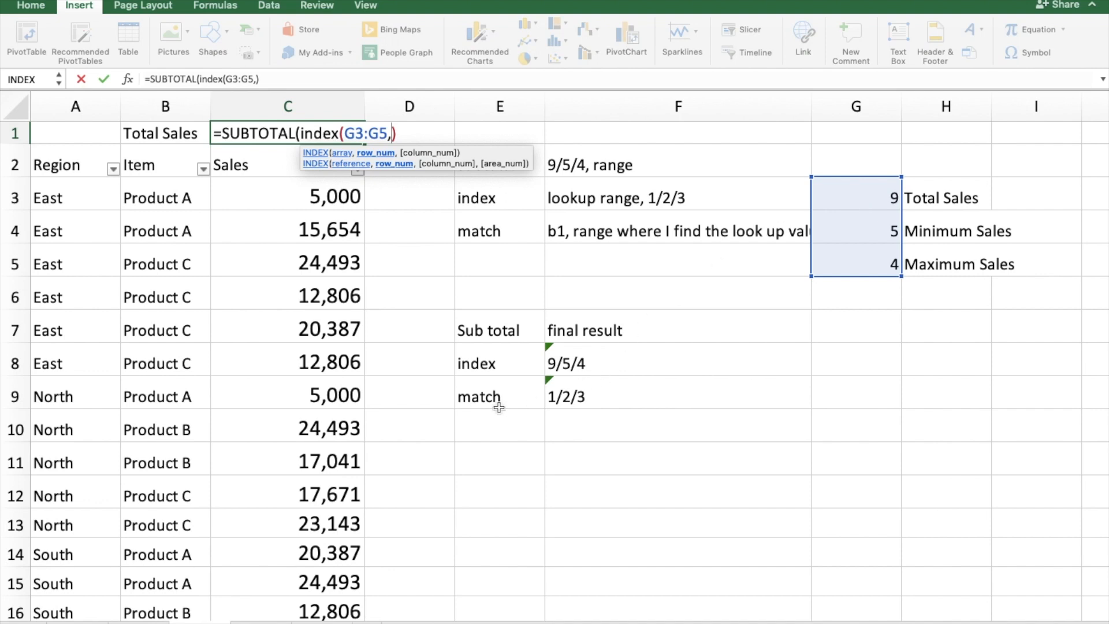
- Nest MATCH(b1,H3:H5,0) as the row number of the INDEX function in the C1 formula
type("match")
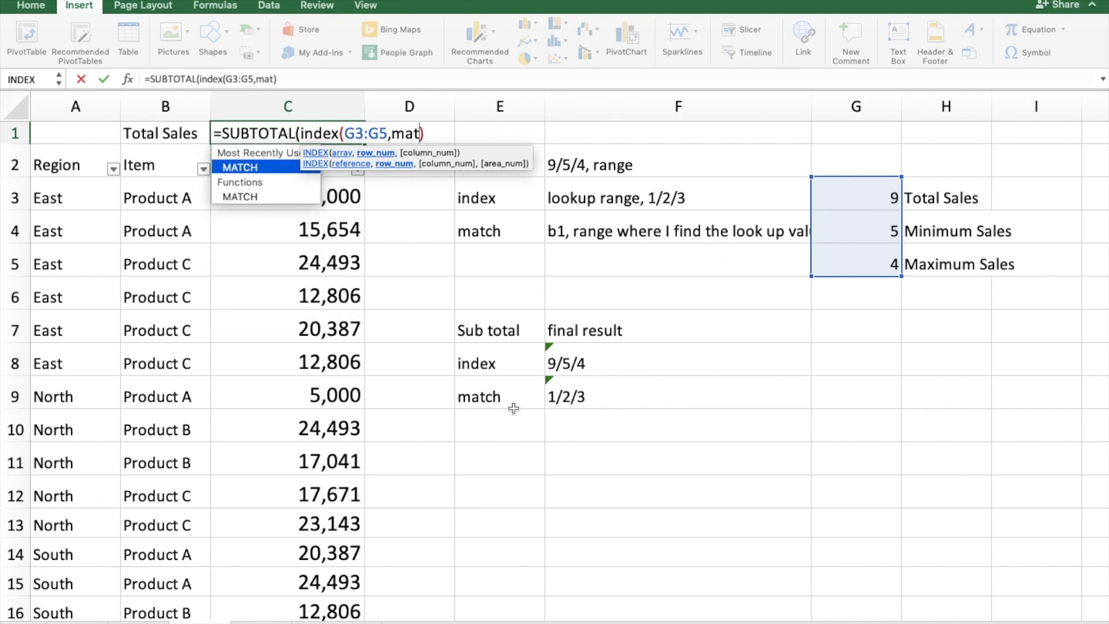
key("Tab")
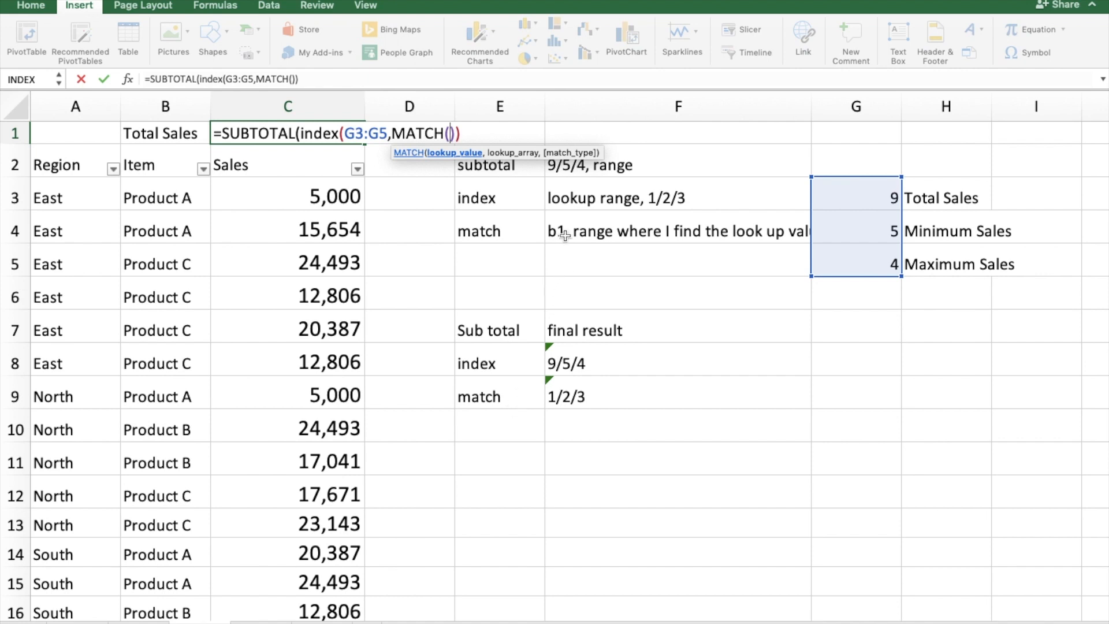
type("b1,")
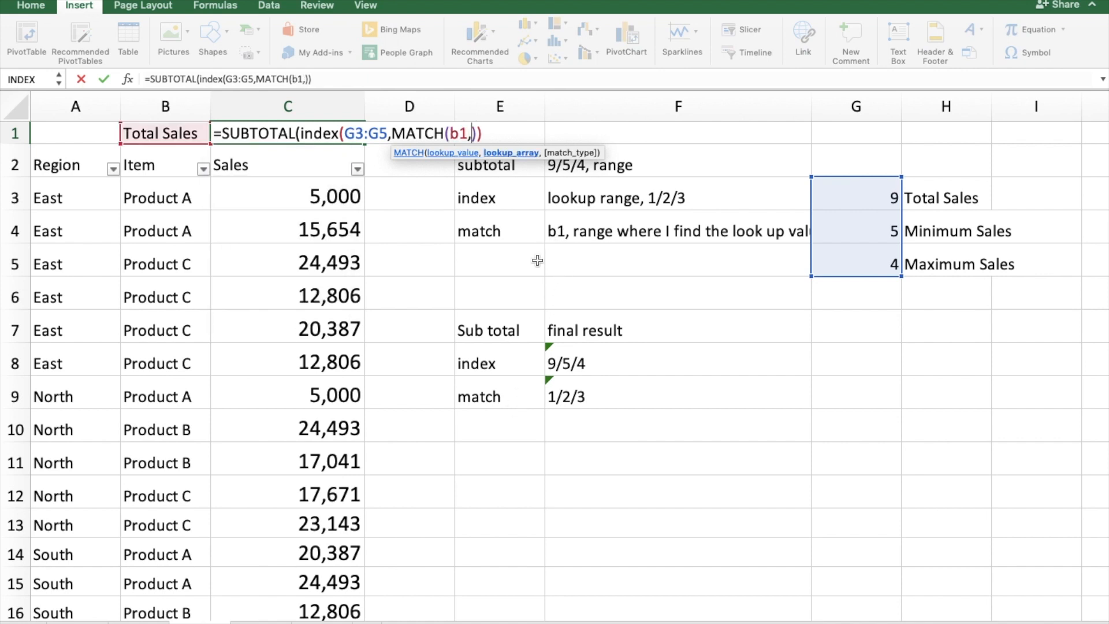
left_click(966, 192)
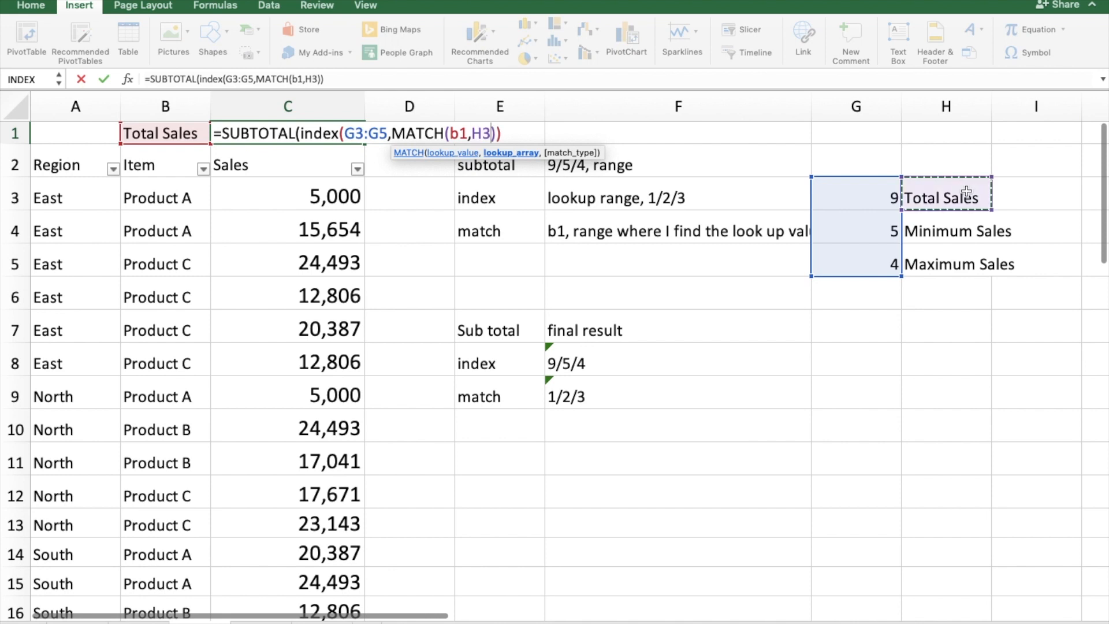
key("shift+Down")
key("shift+Down")
key("shift+Down")
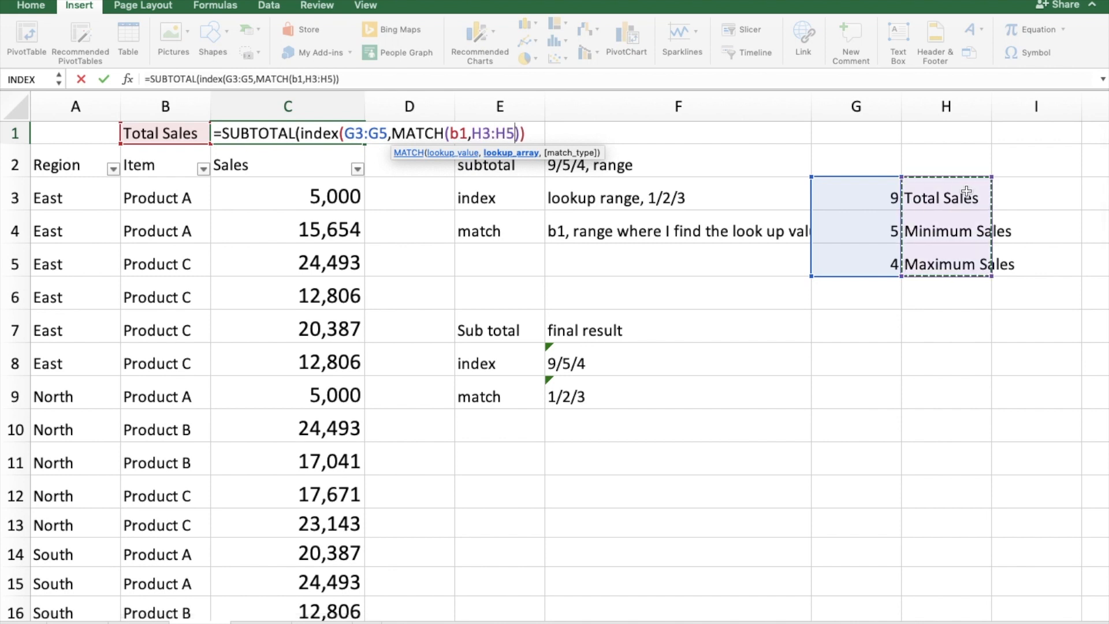
key("shift+Up")
type(",")
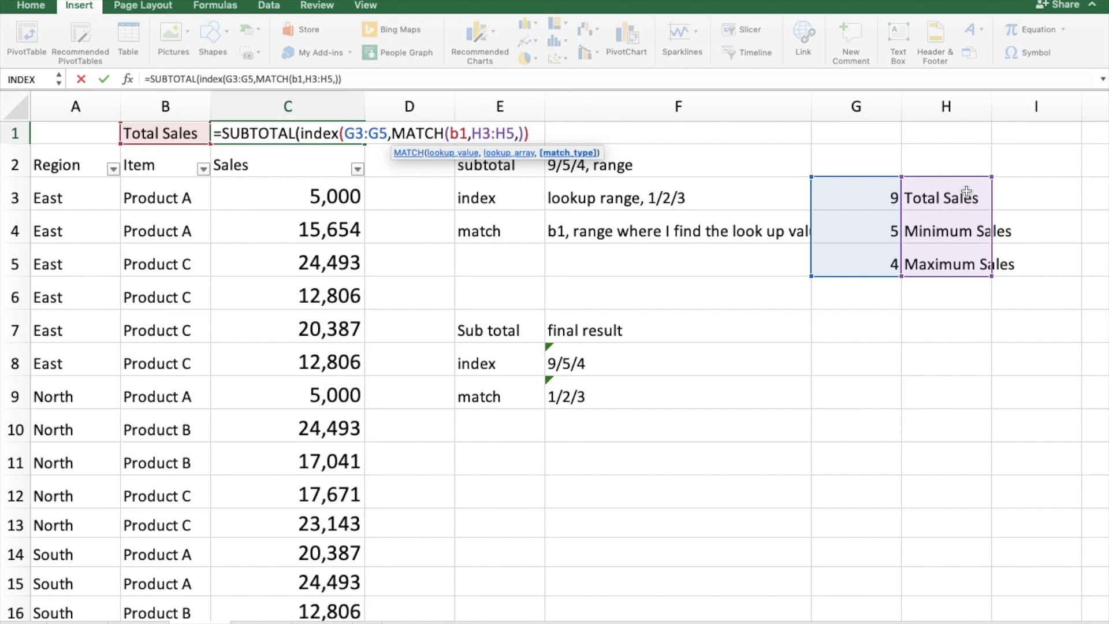
type("0")
- Complete the C1 formula with the sales range C3:C23 as the SUBTOTAL reference
left_click(533, 133)
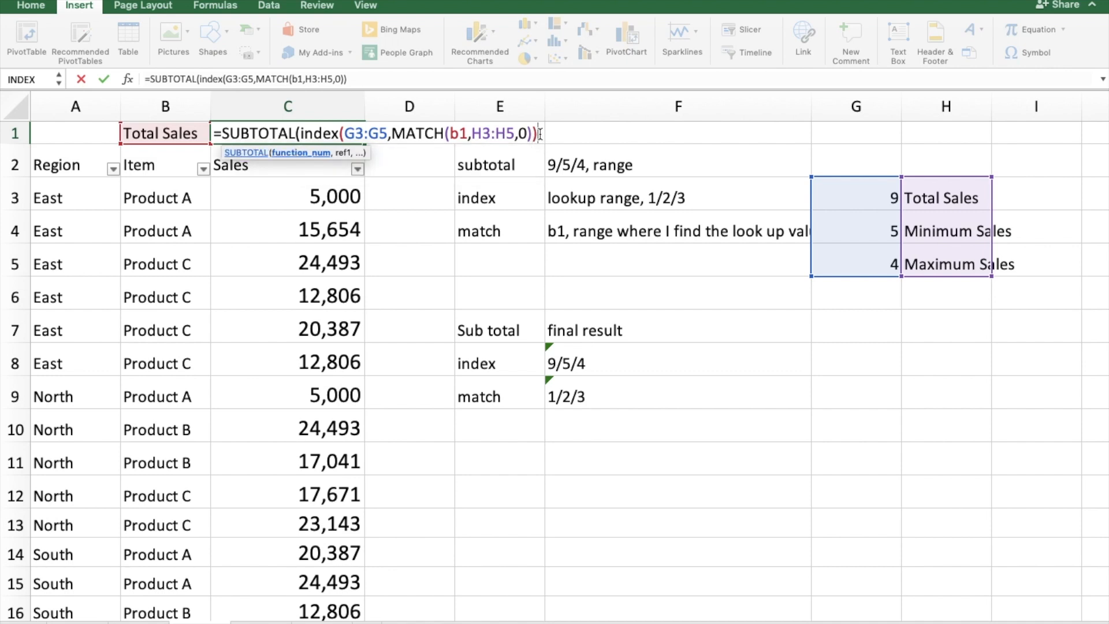
type(",")
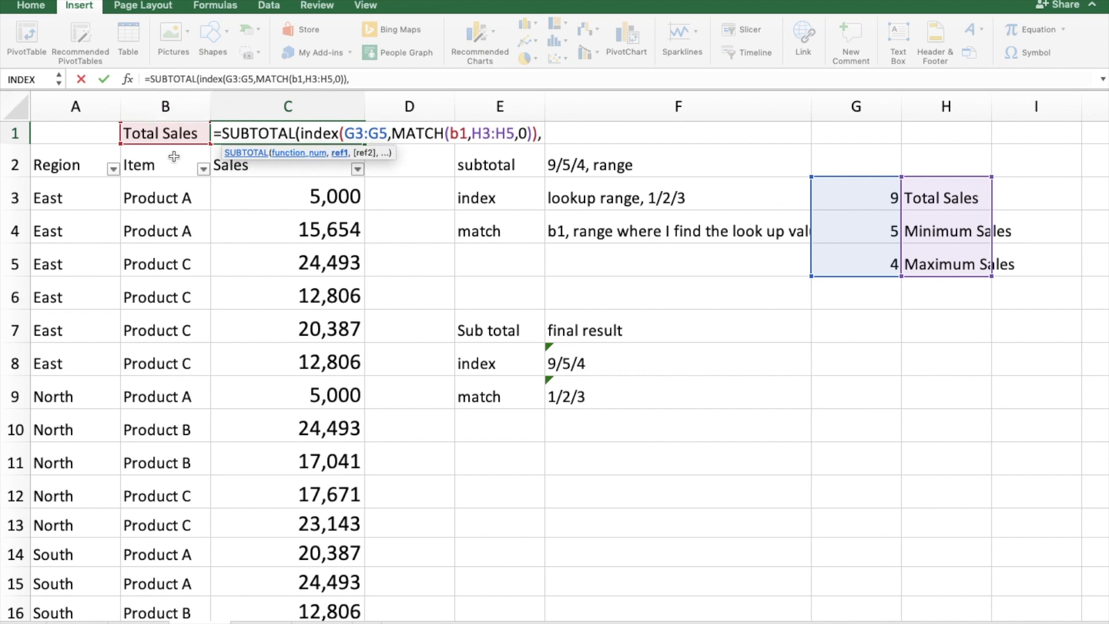
left_click(280, 189)
key("ctrl+shift+Down")
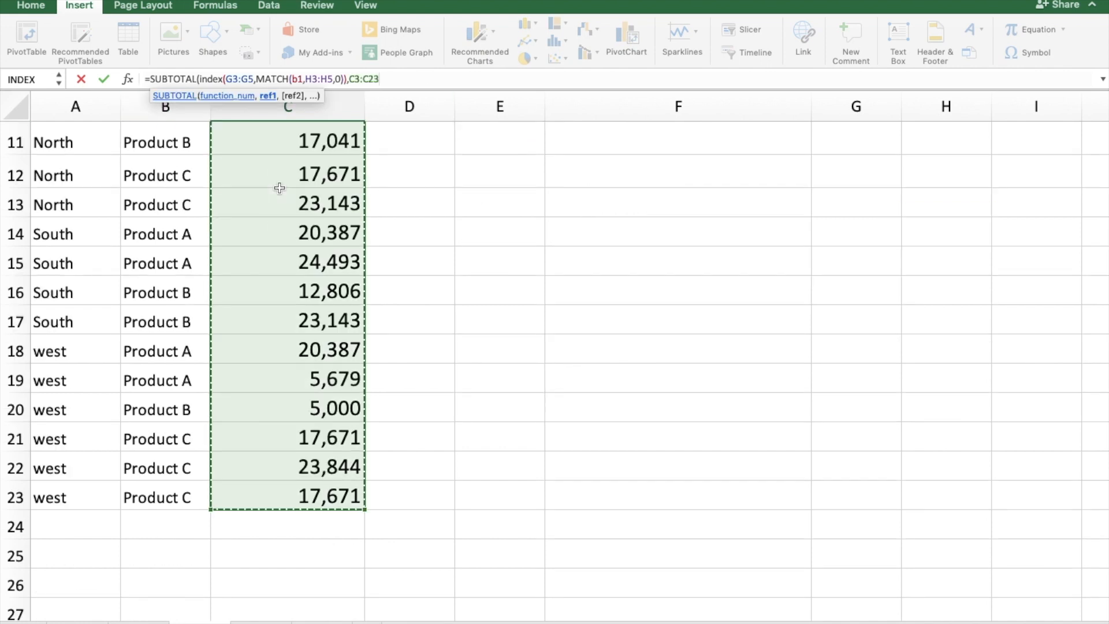
type(")")
key("Return")
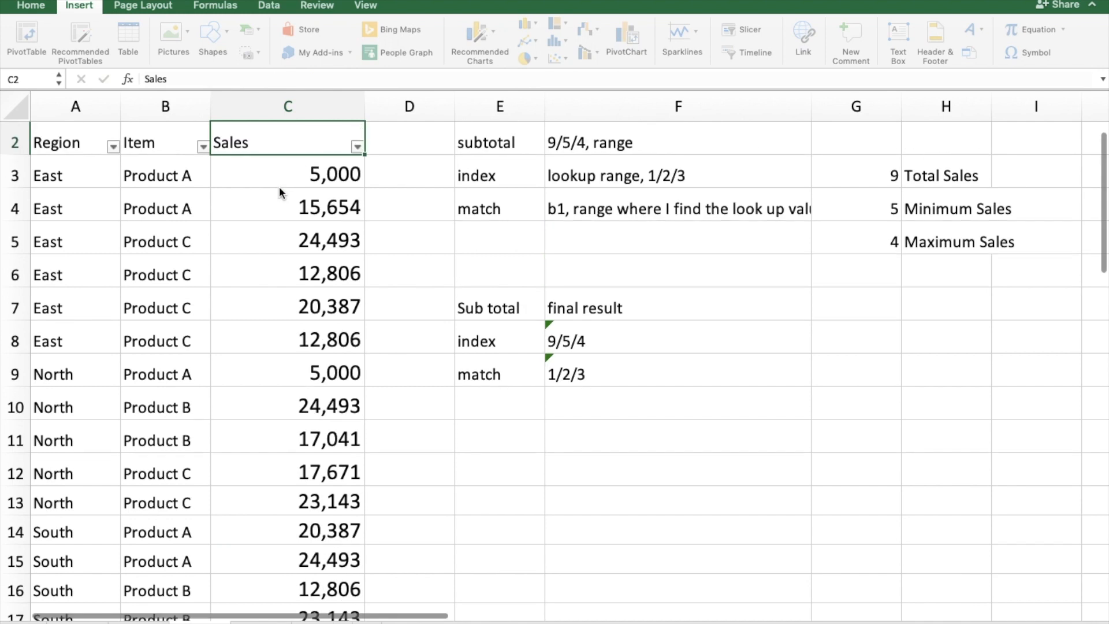
key("Up")
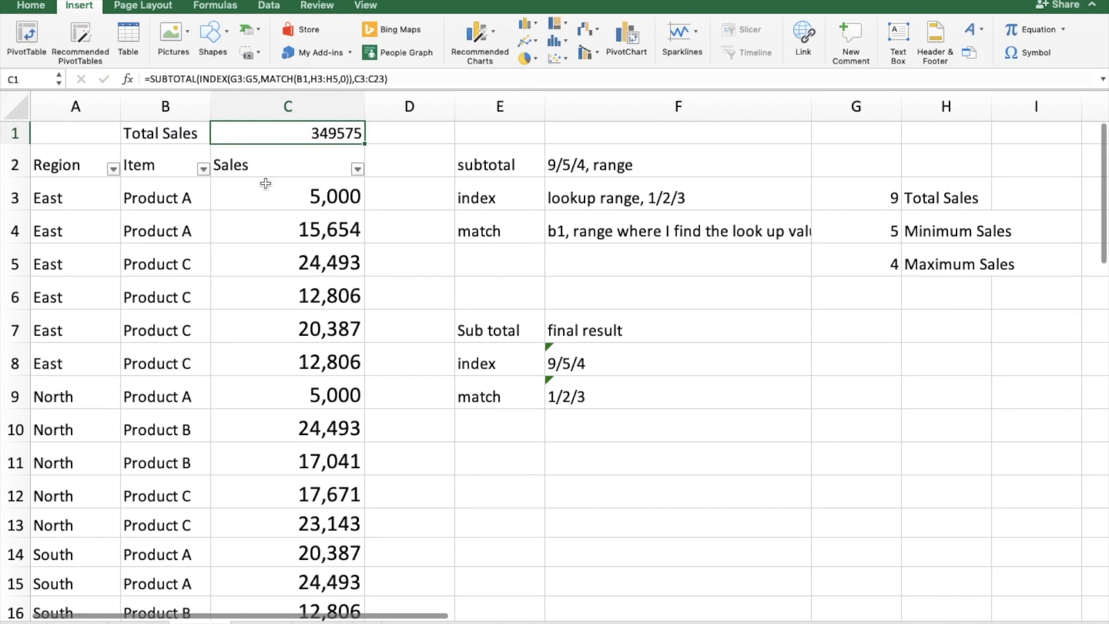
- Test the dropdown in B1 by choosing Minimum Sales and then Maximum Sales
left_click(182, 132)
left_click(215, 135)
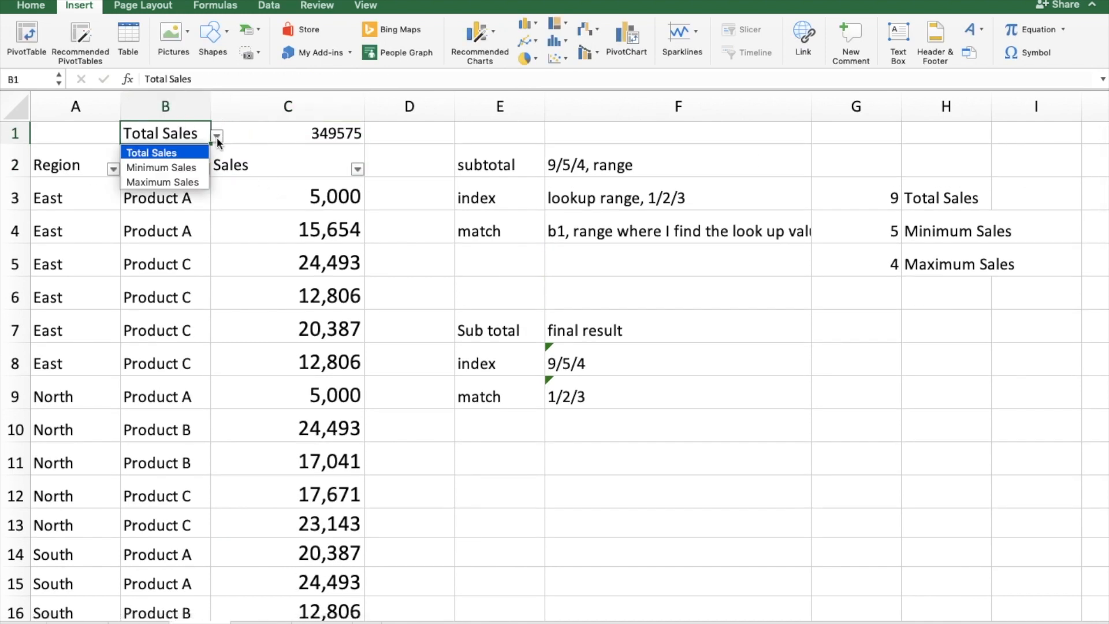
left_click(188, 167)
left_click(217, 135)
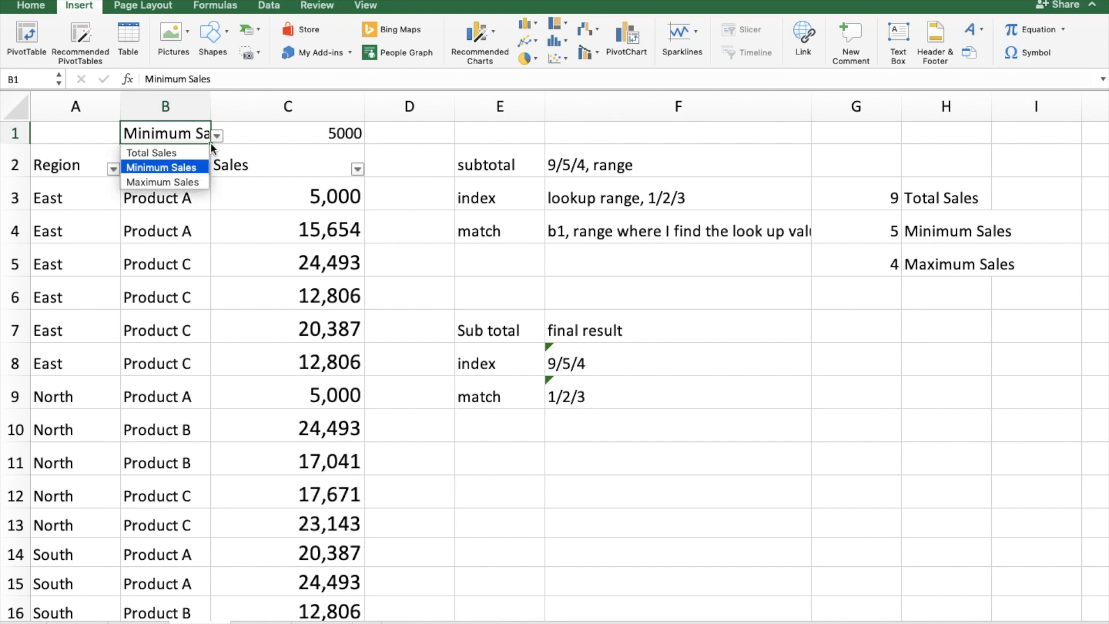
left_click(186, 180)
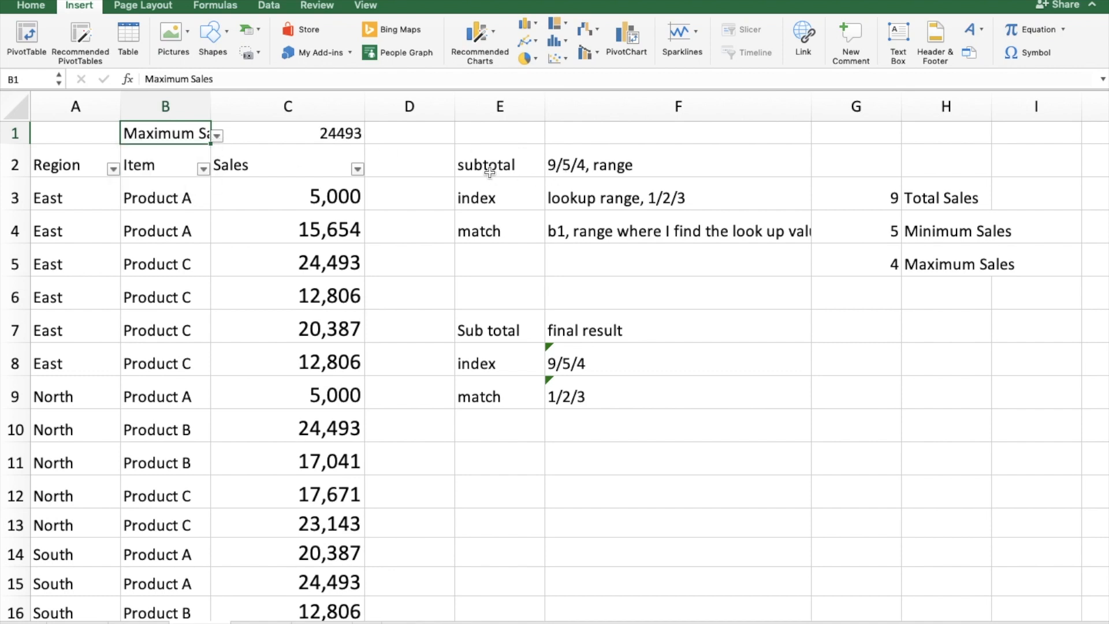
- Hide the helper columns G and H that hold the function numbers and dropdown labels
left_click(489, 109)
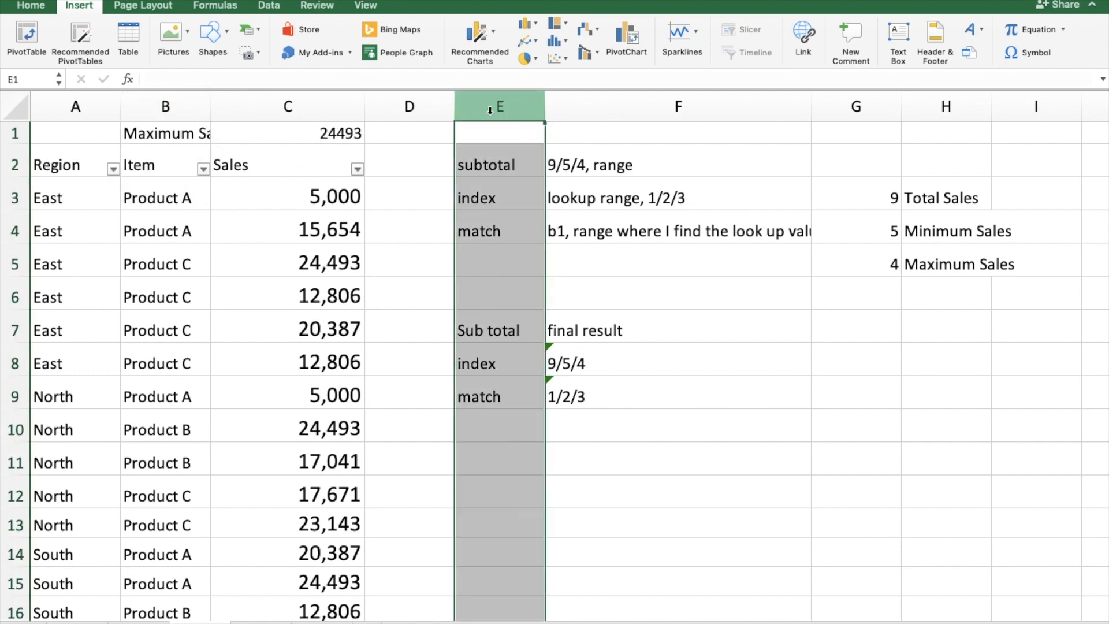
left_click_drag(499, 108, 921, 106)
left_click(854, 106)
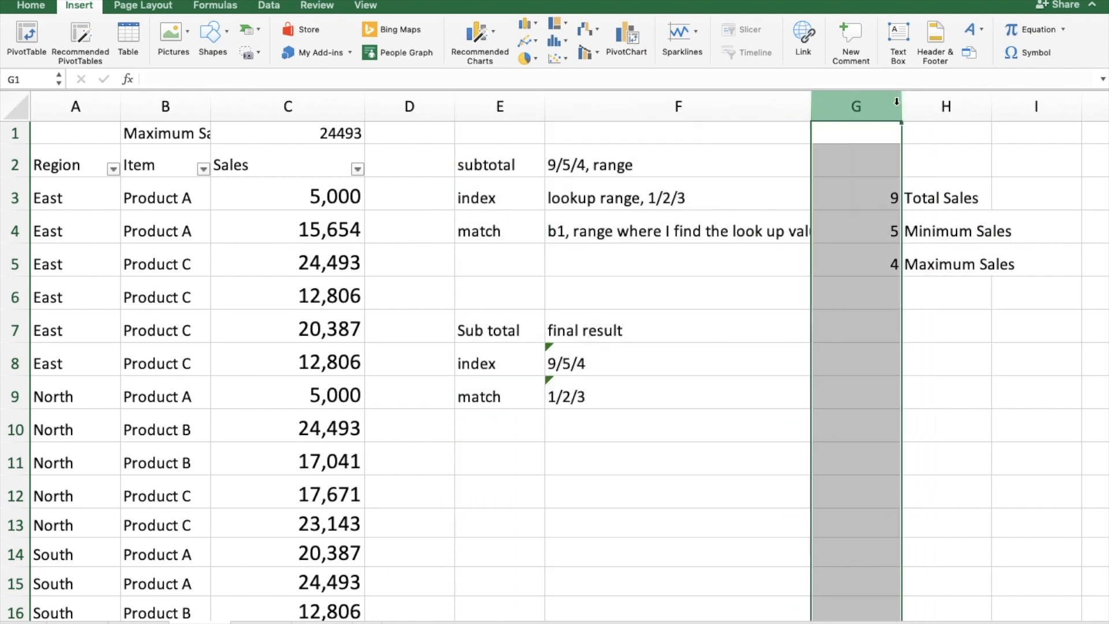
left_click(932, 105)
left_click_drag(931, 105, 898, 106)
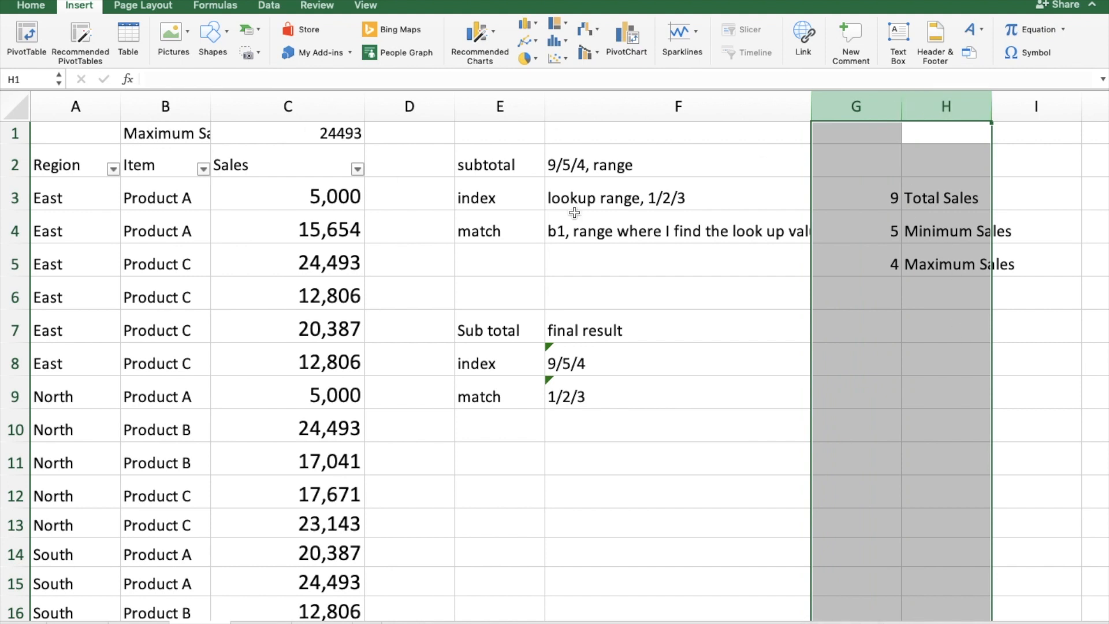
left_click(873, 106)
left_click(915, 107, "shift")
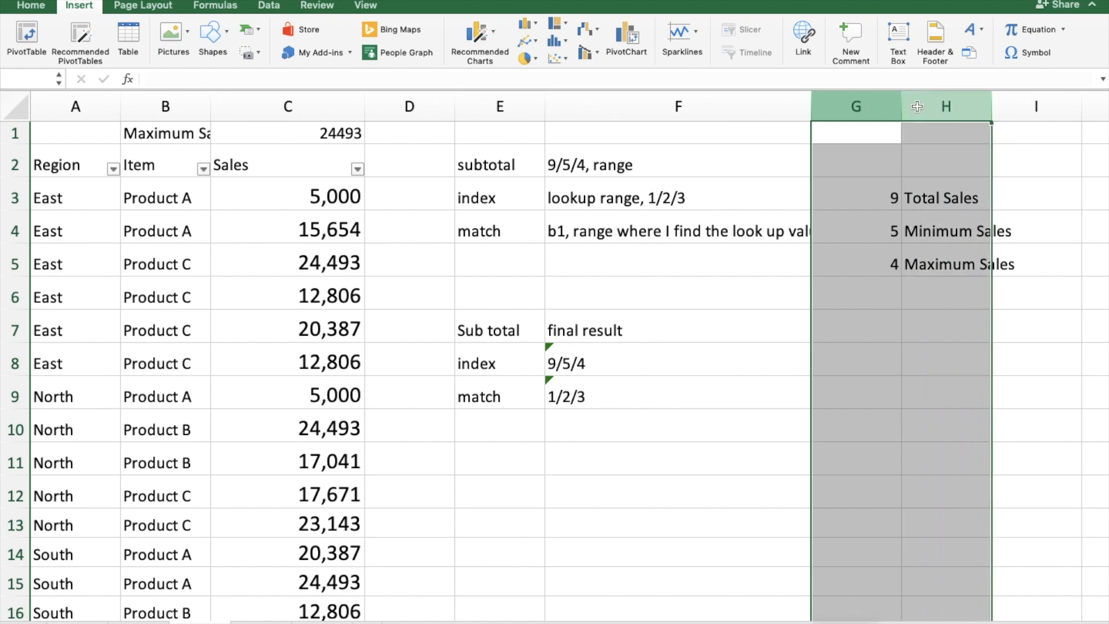
right_click(917, 106)
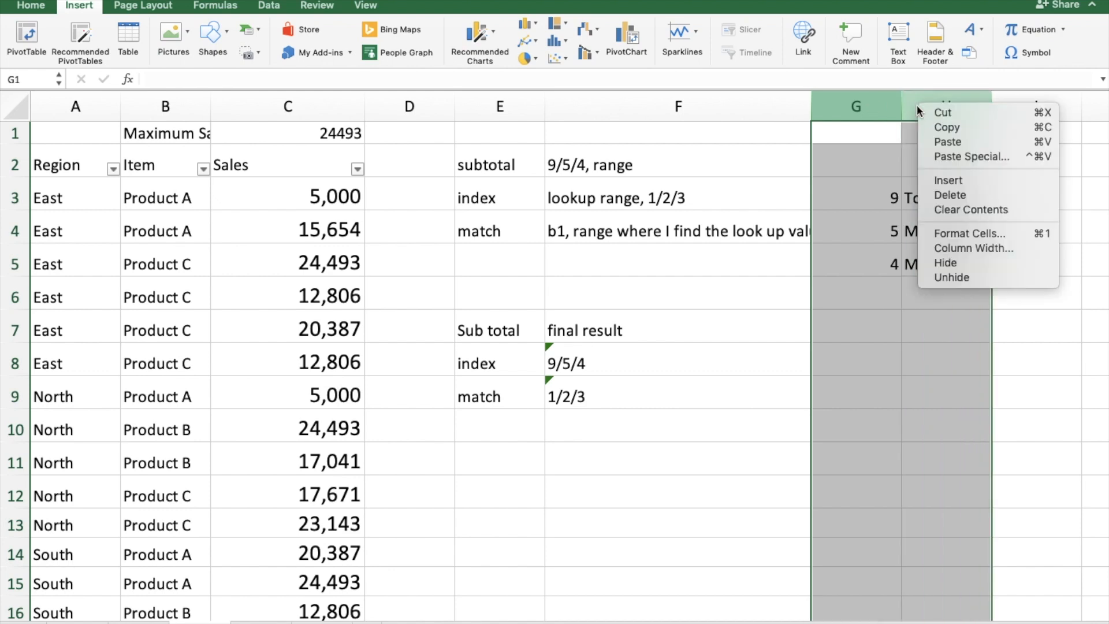
left_click(953, 263)
- Clear the explanatory notes in E1:F9 and autofit column B to its contents
left_click_drag(537, 139, 632, 262)
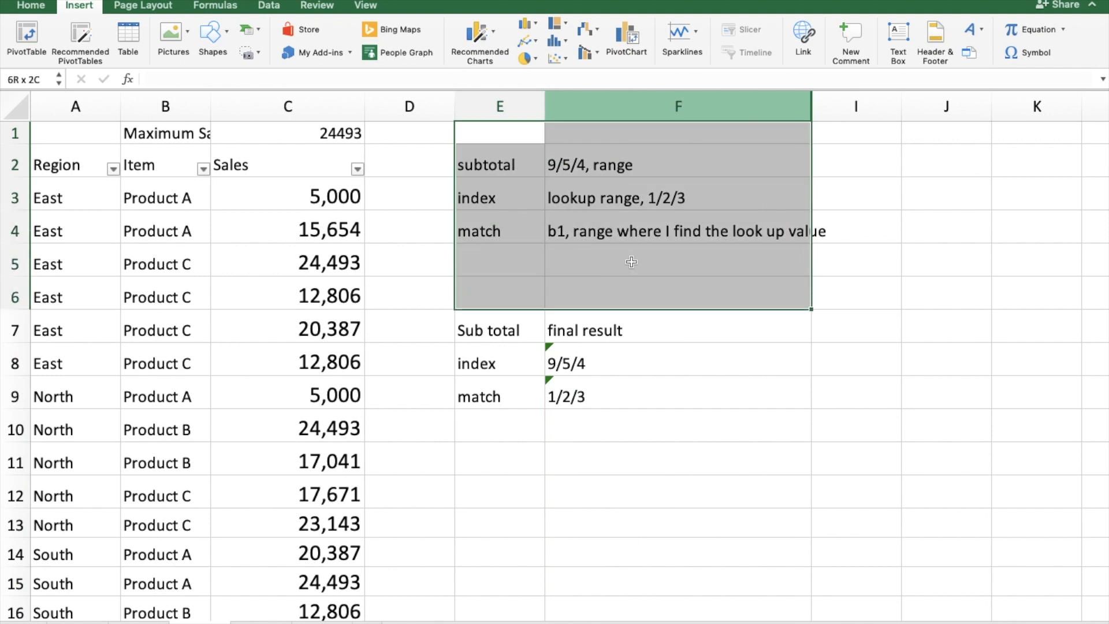
key("shift+Down")
key("shift+Down")
key("shift+Down")
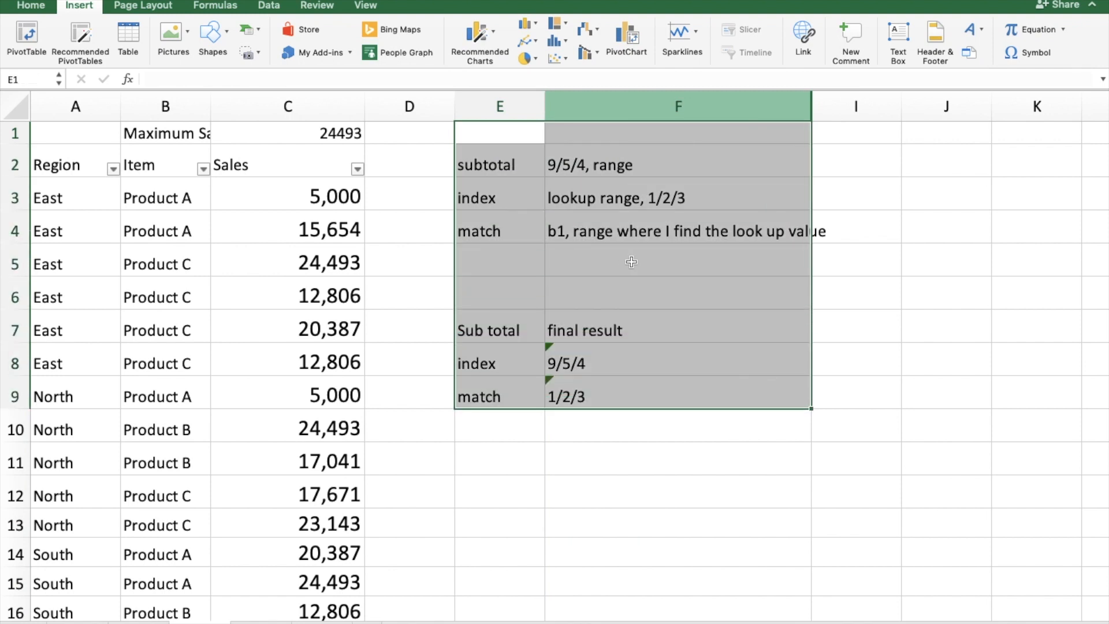
key("Delete")
left_click(410, 252)
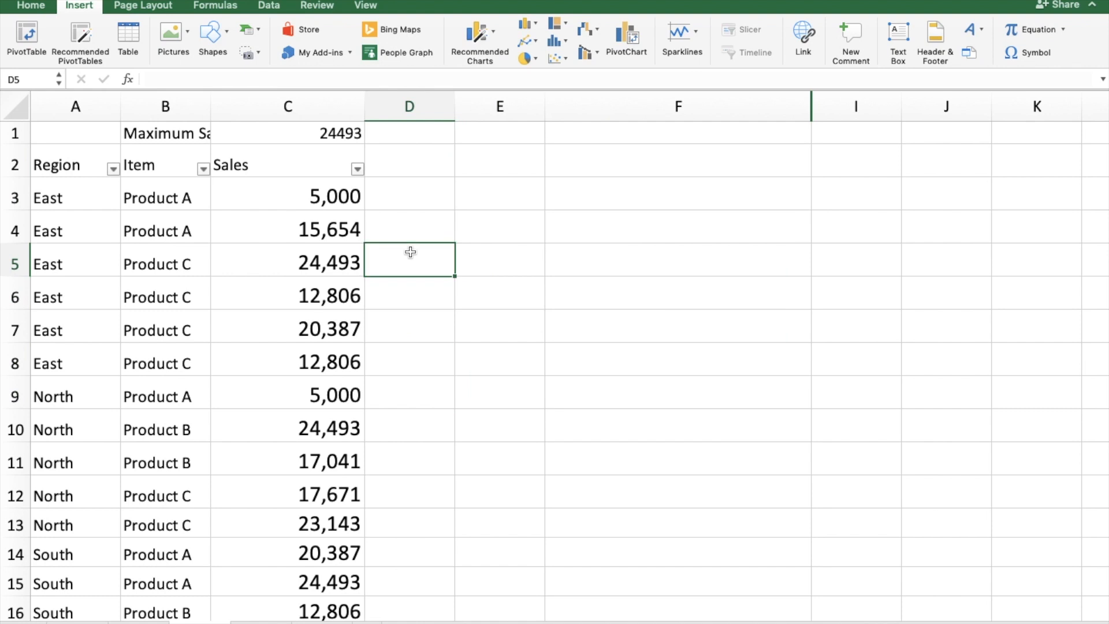
double_click(211, 105)
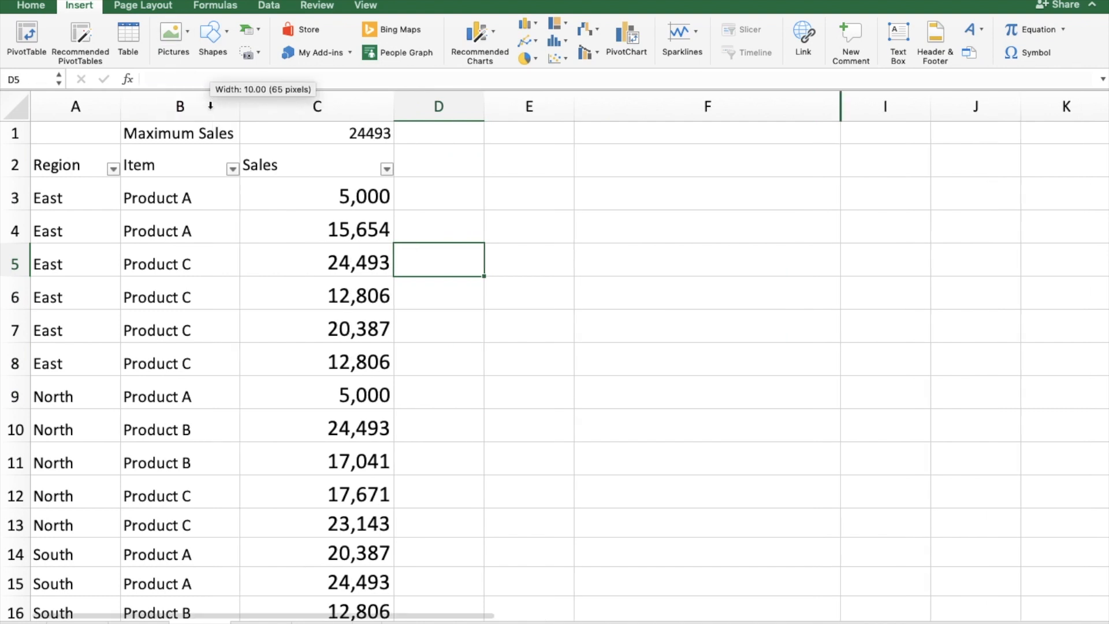